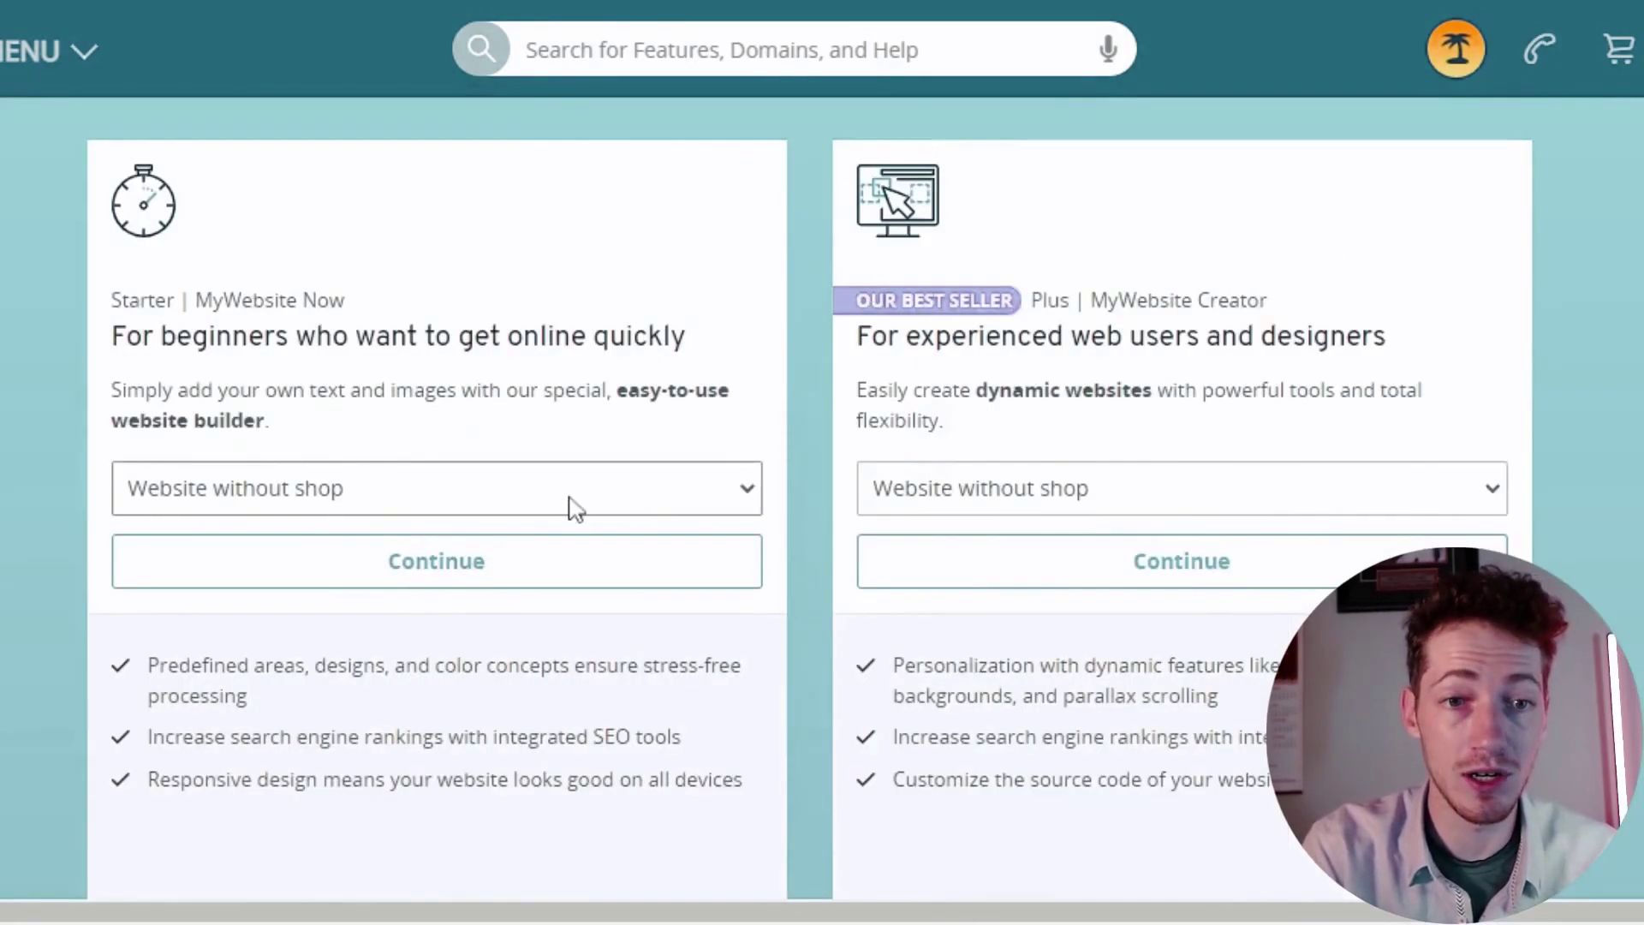
Choose 'Website with shop' for the Starter MyWebsite Now plan and continue to the order
click(636, 529)
click(473, 575)
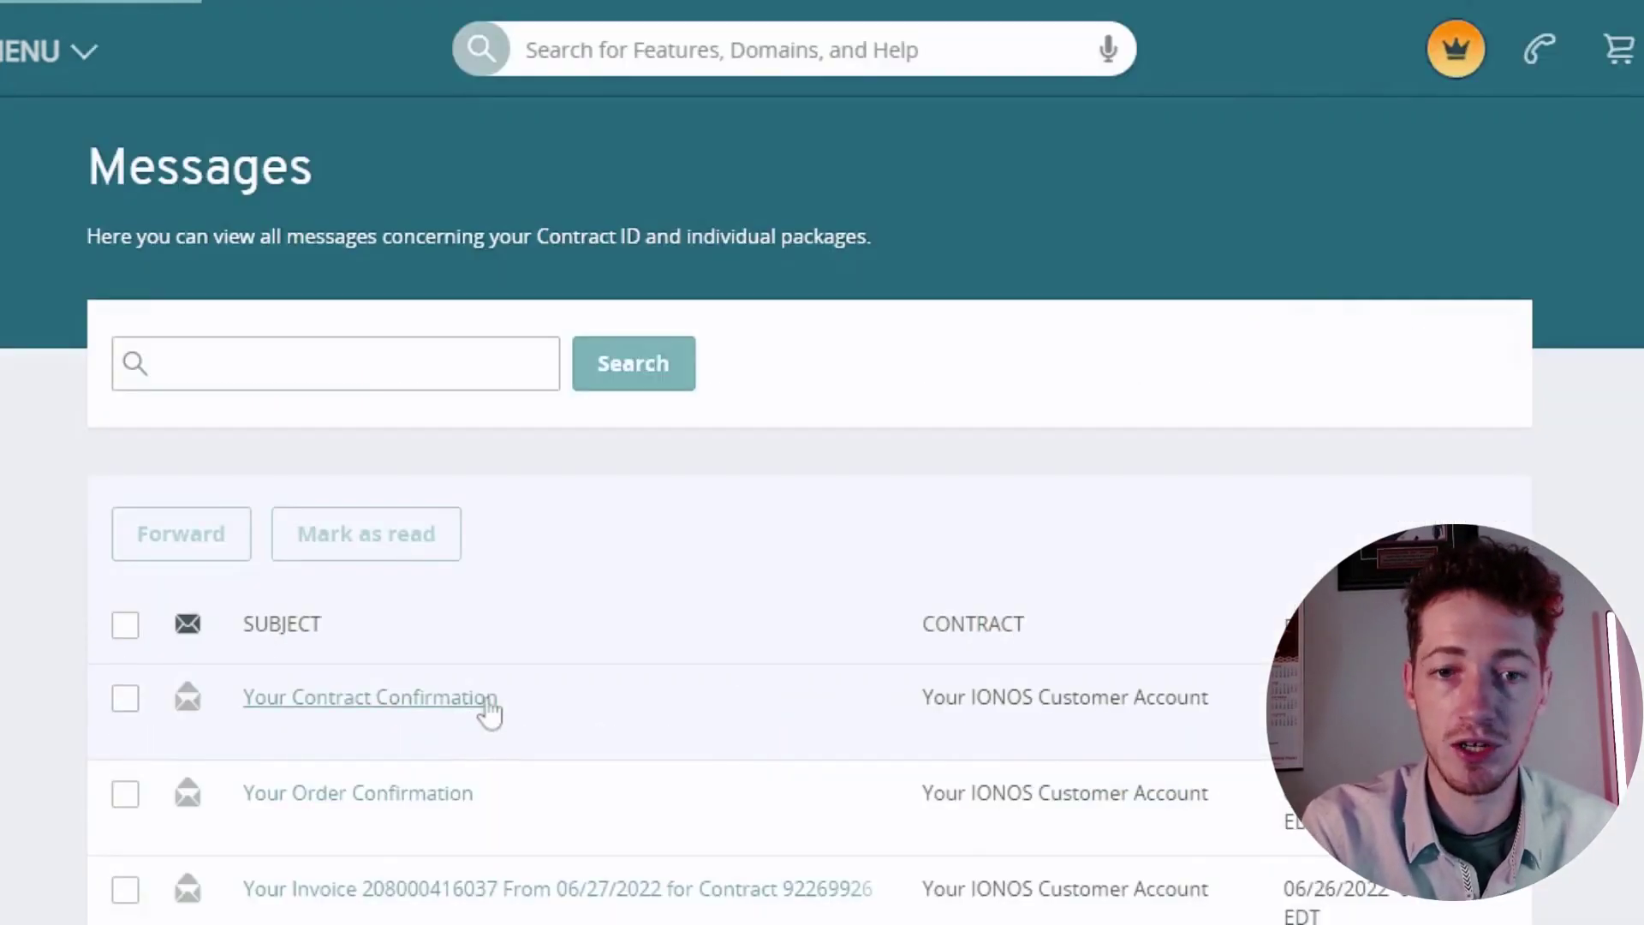
Read the contract confirmation message, then head to the IONOS product menu for Websites & Stores
click(487, 703)
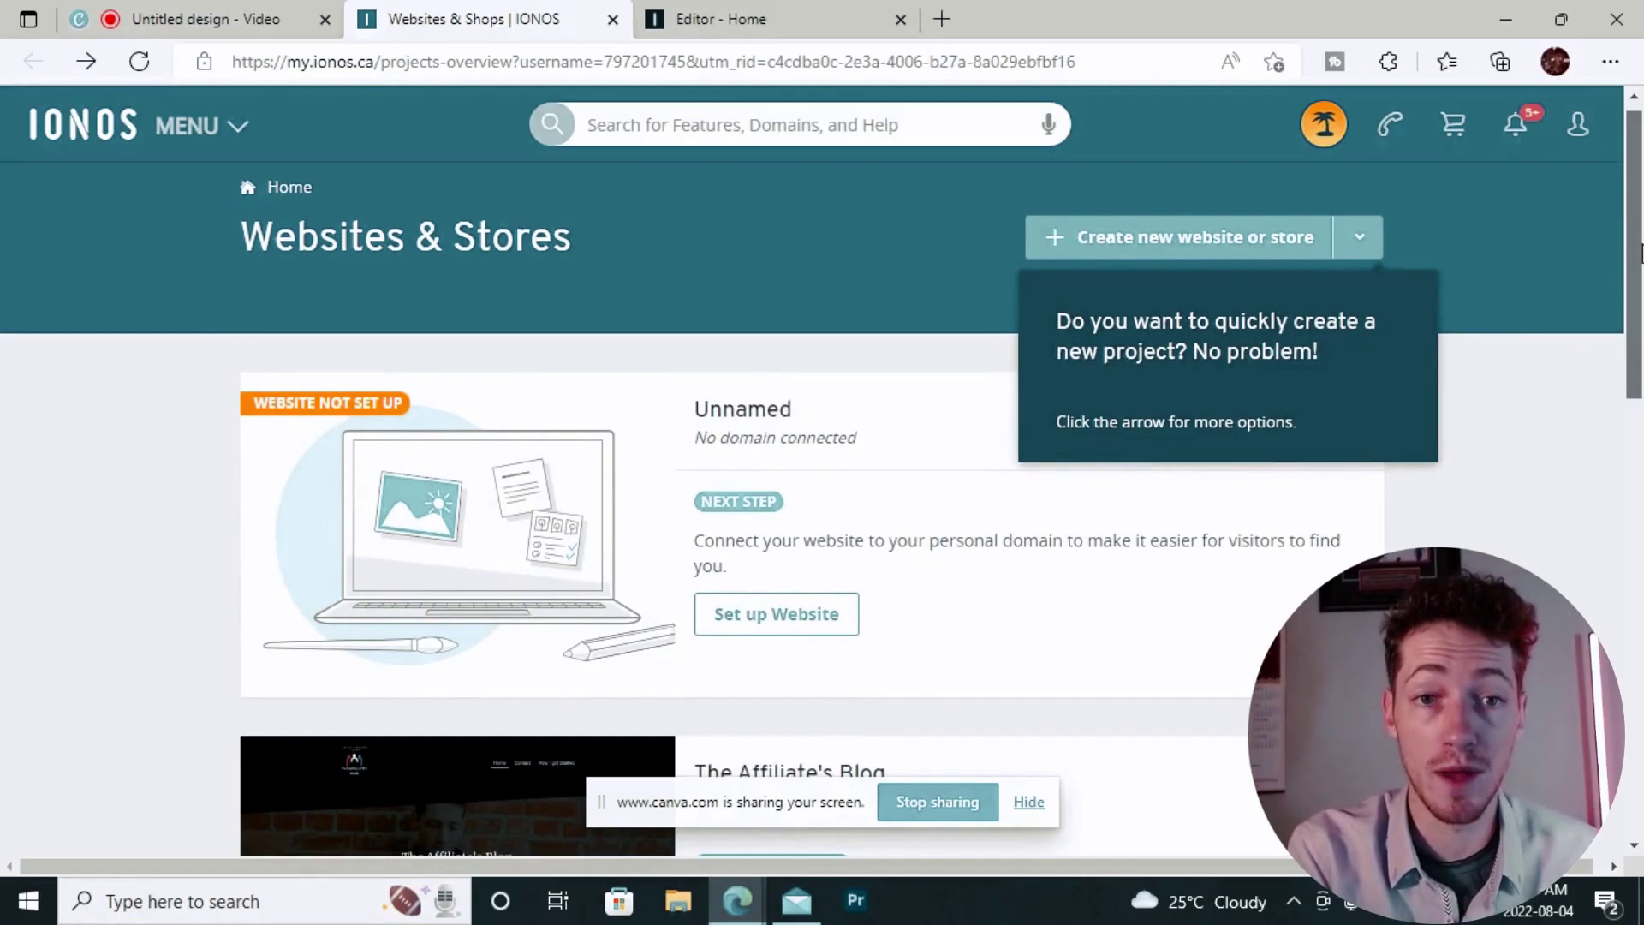
scroll(1640, 254, down, 1)
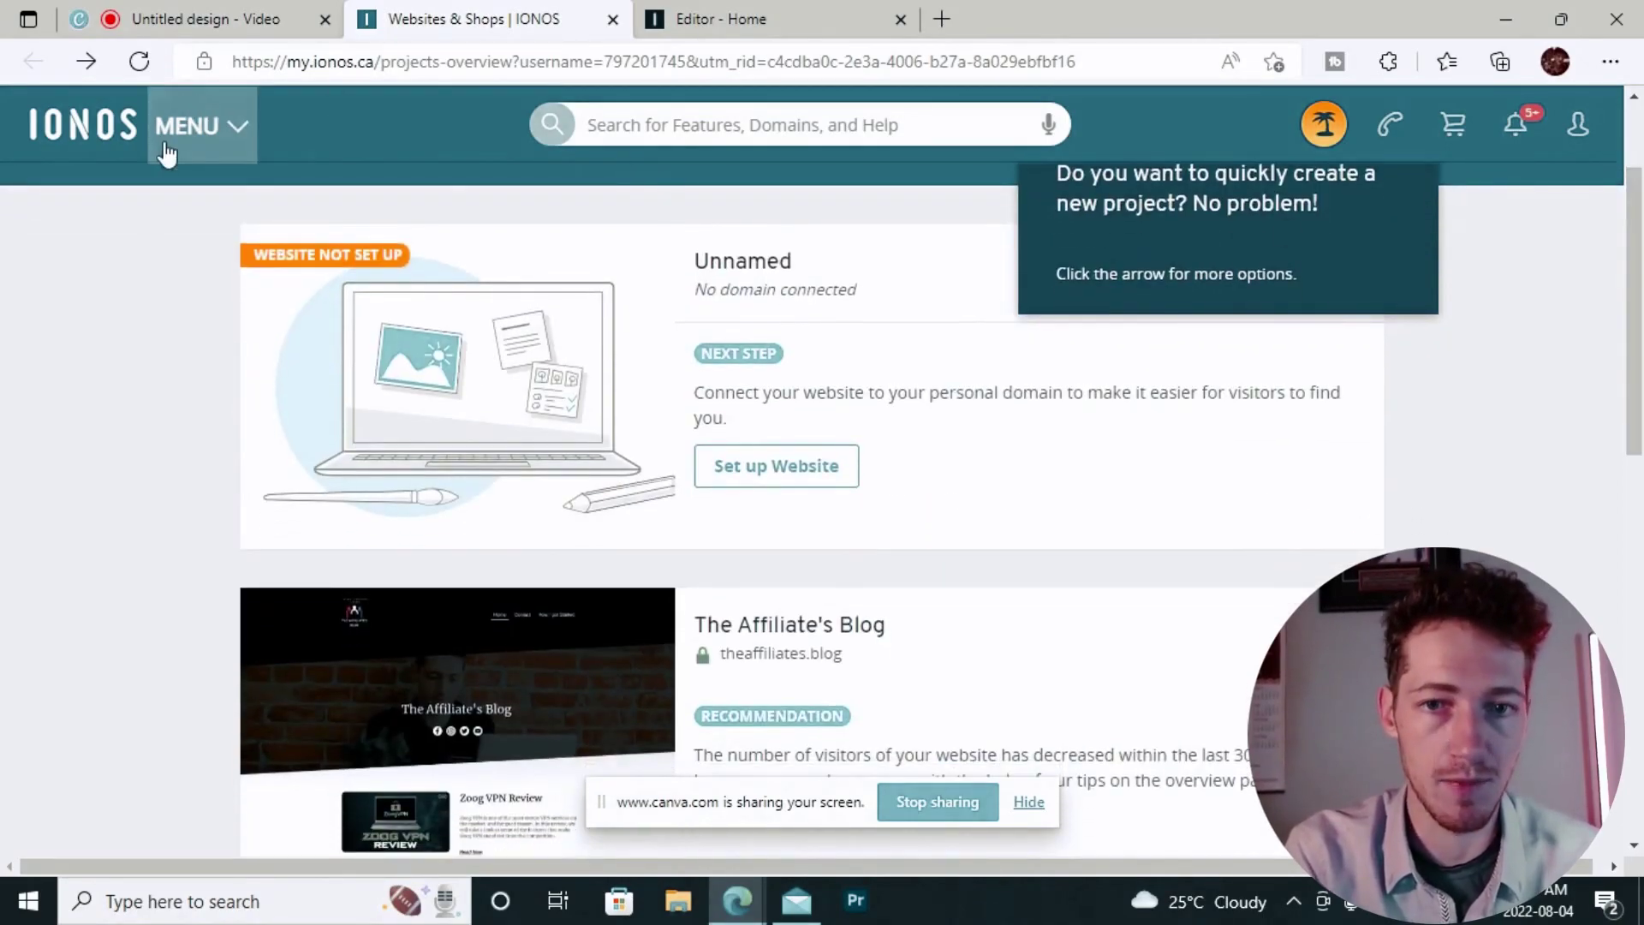
click(163, 151)
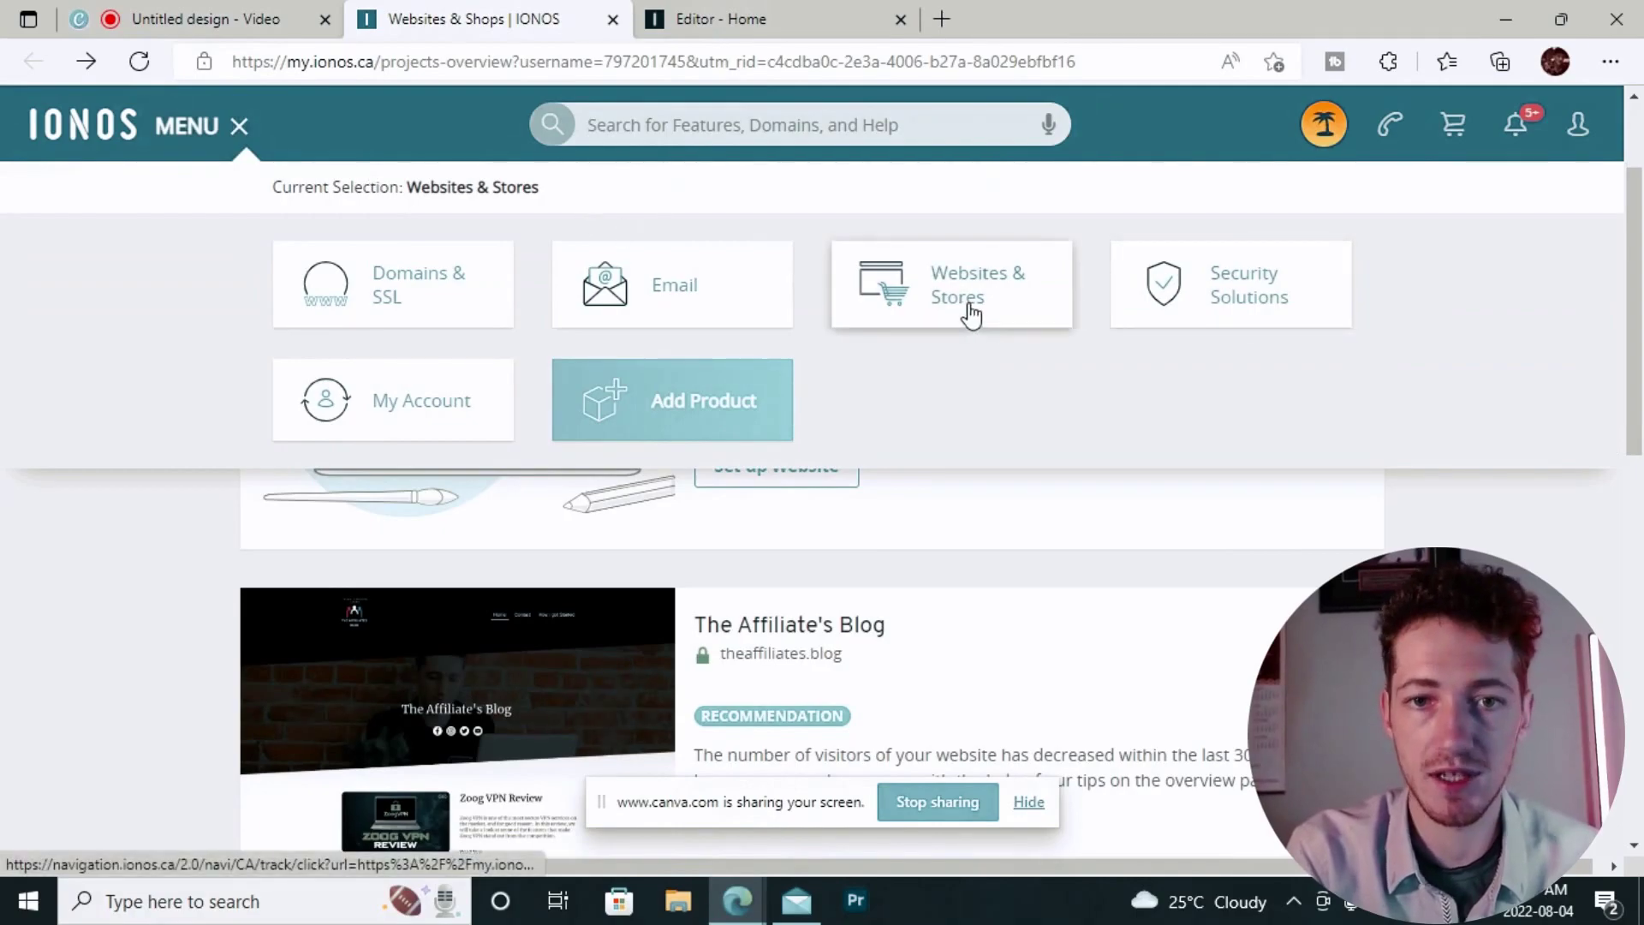
scroll(1641, 334, down, 1)
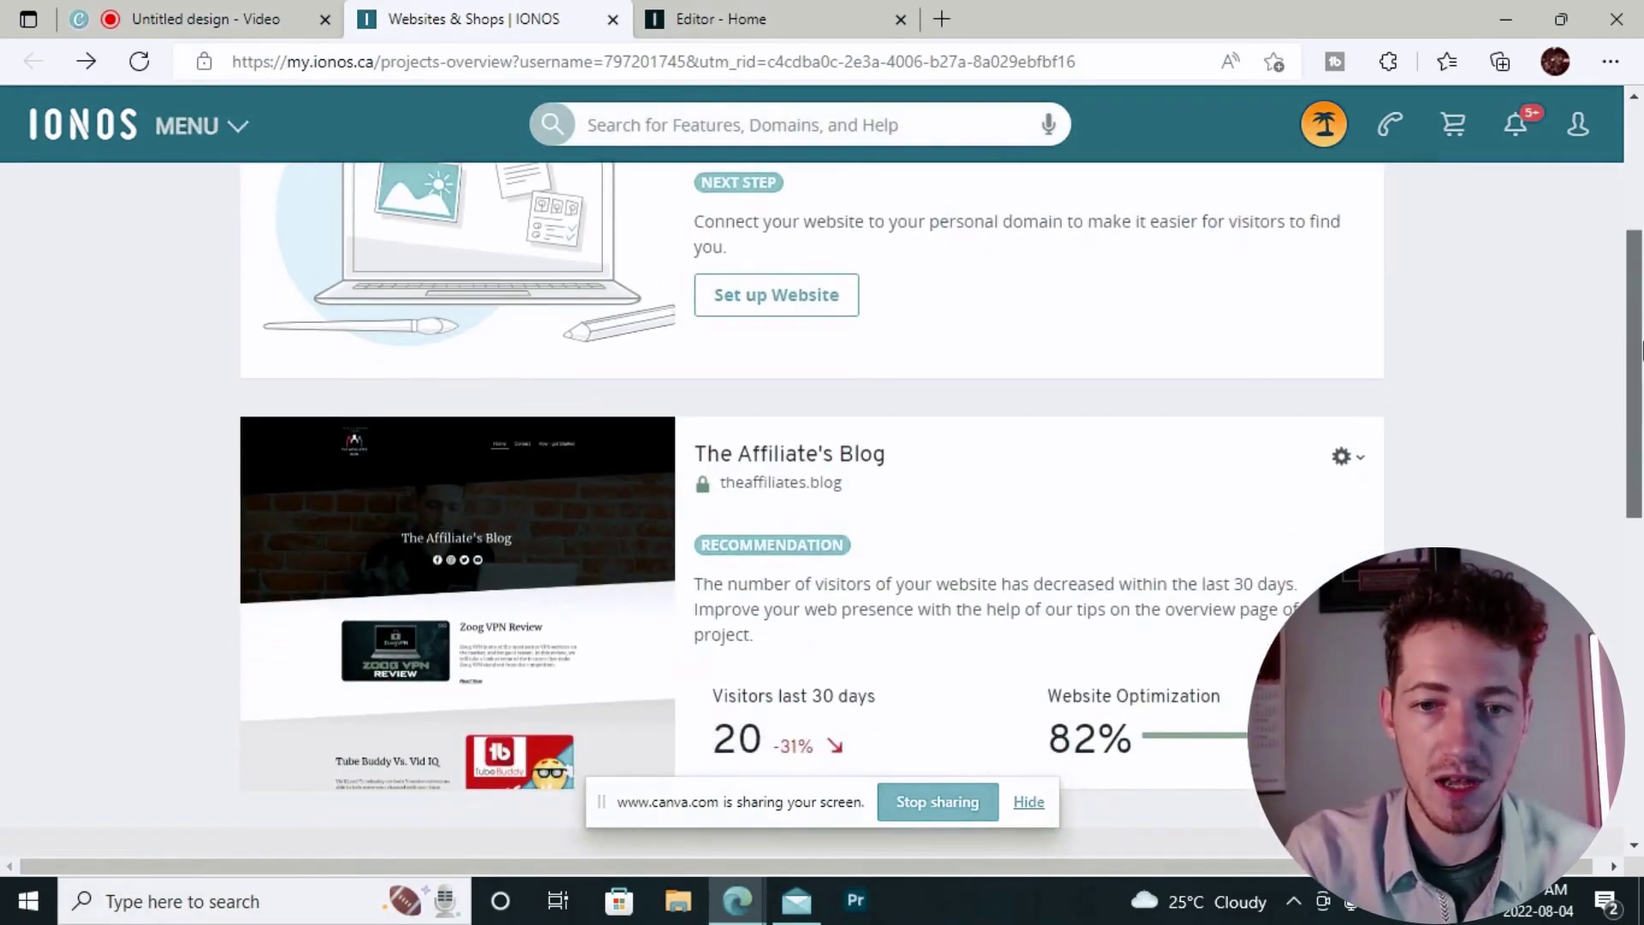
scroll(1101, 565, up, 3)
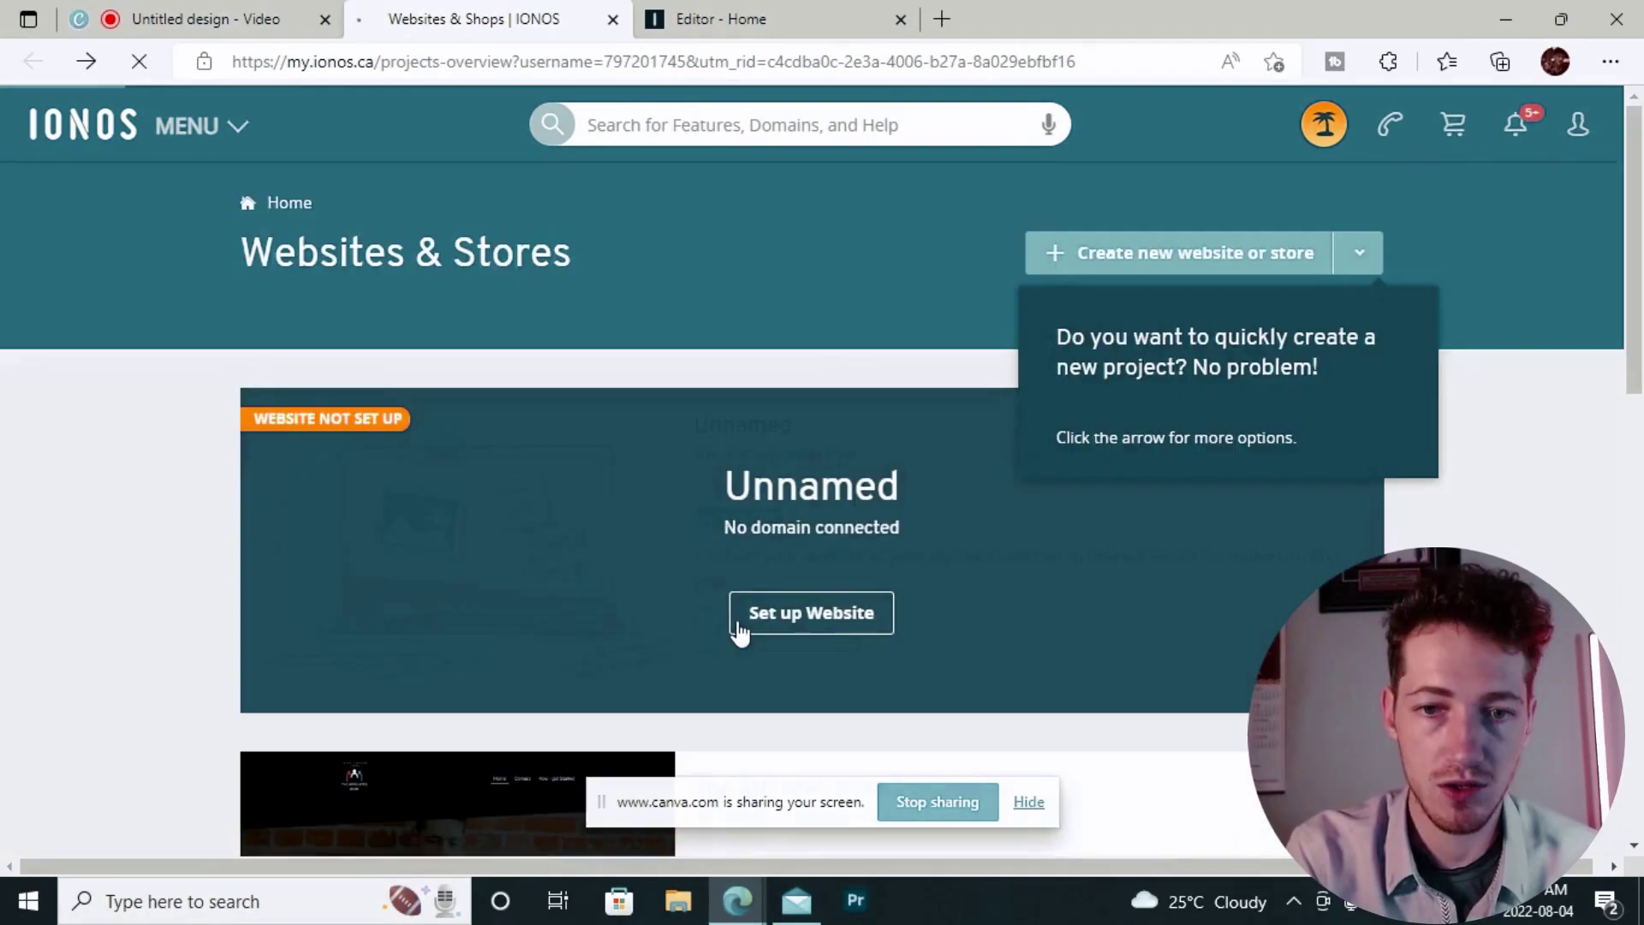
Set up the unnamed website and launch the MyWebsite Now editor
click(752, 619)
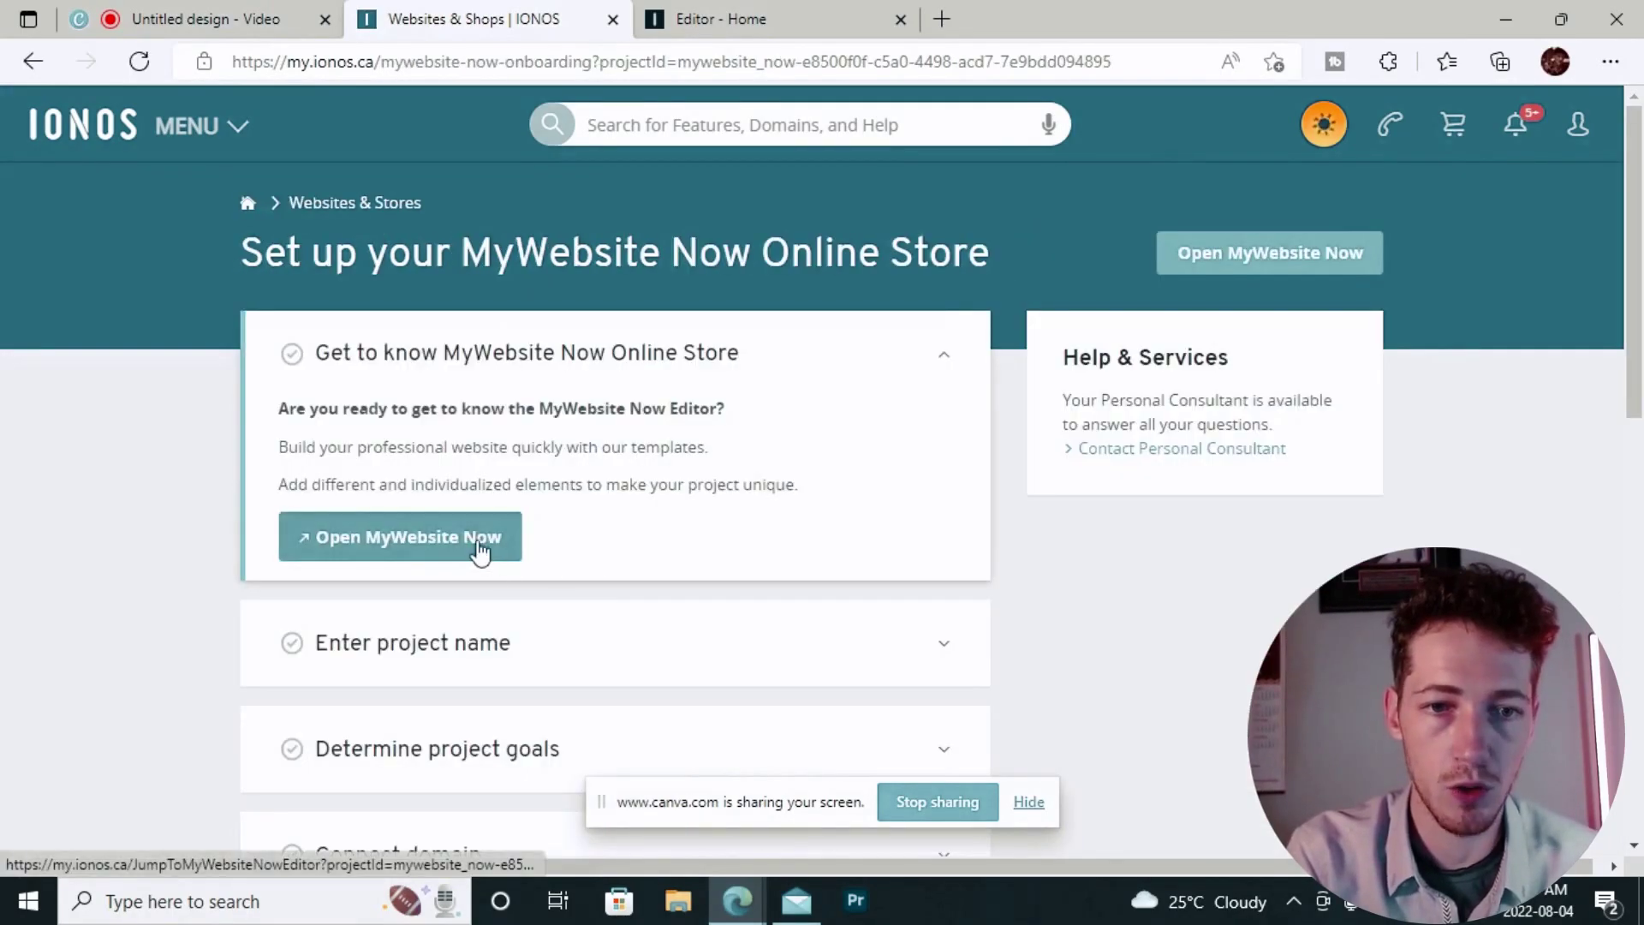
click(477, 552)
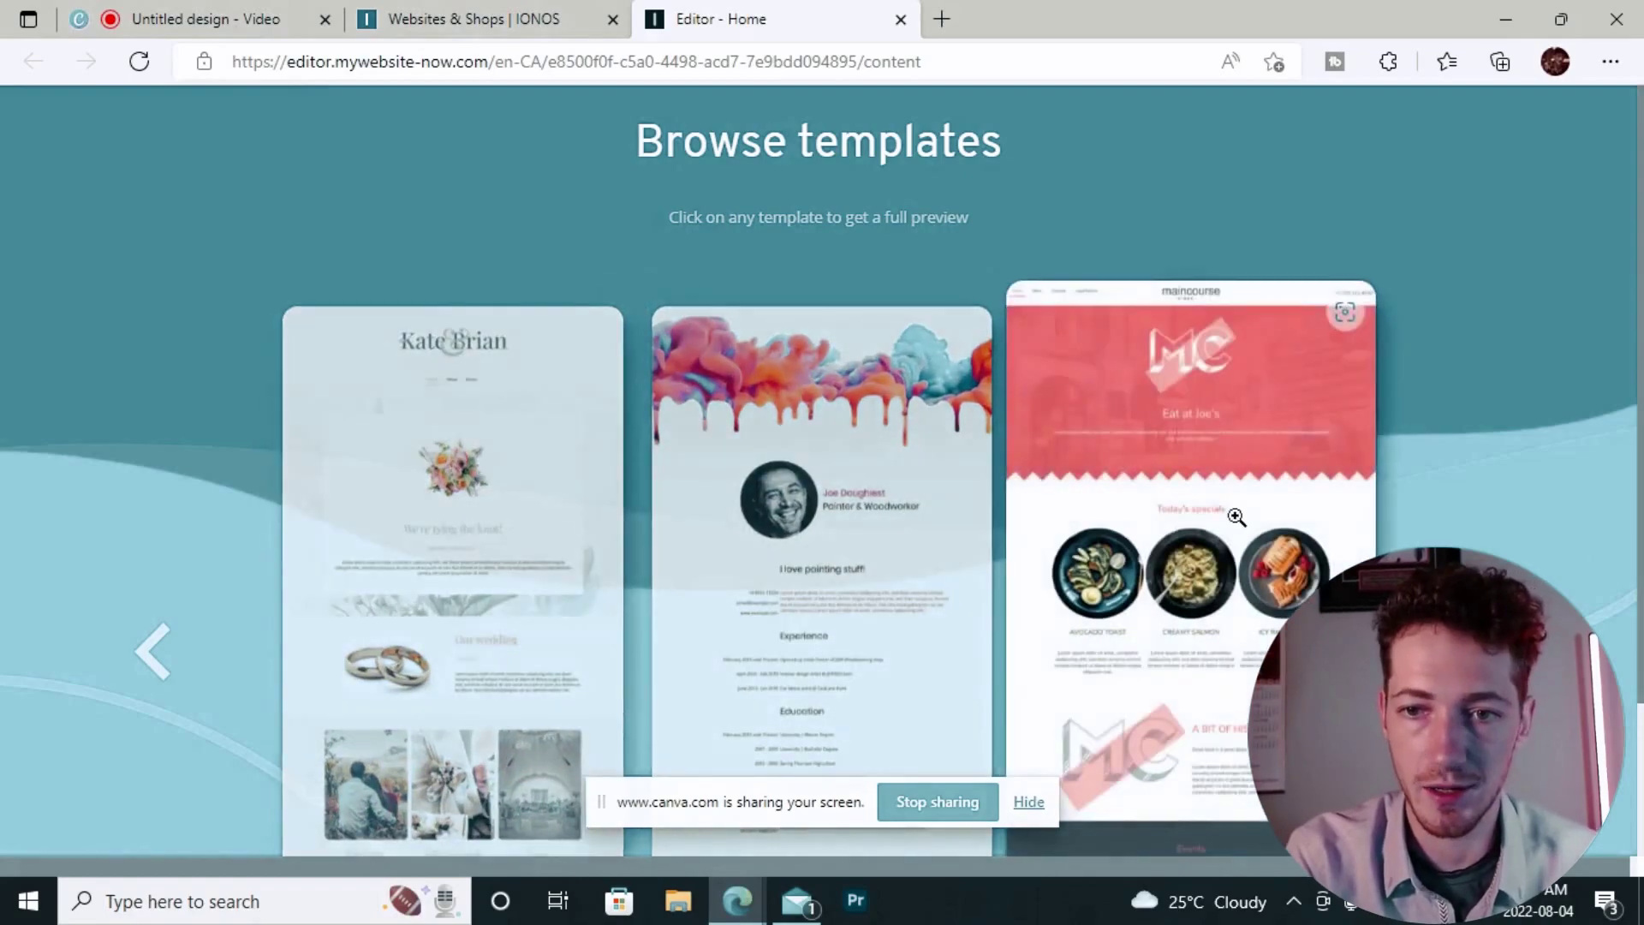
scroll(1170, 363, down, 2)
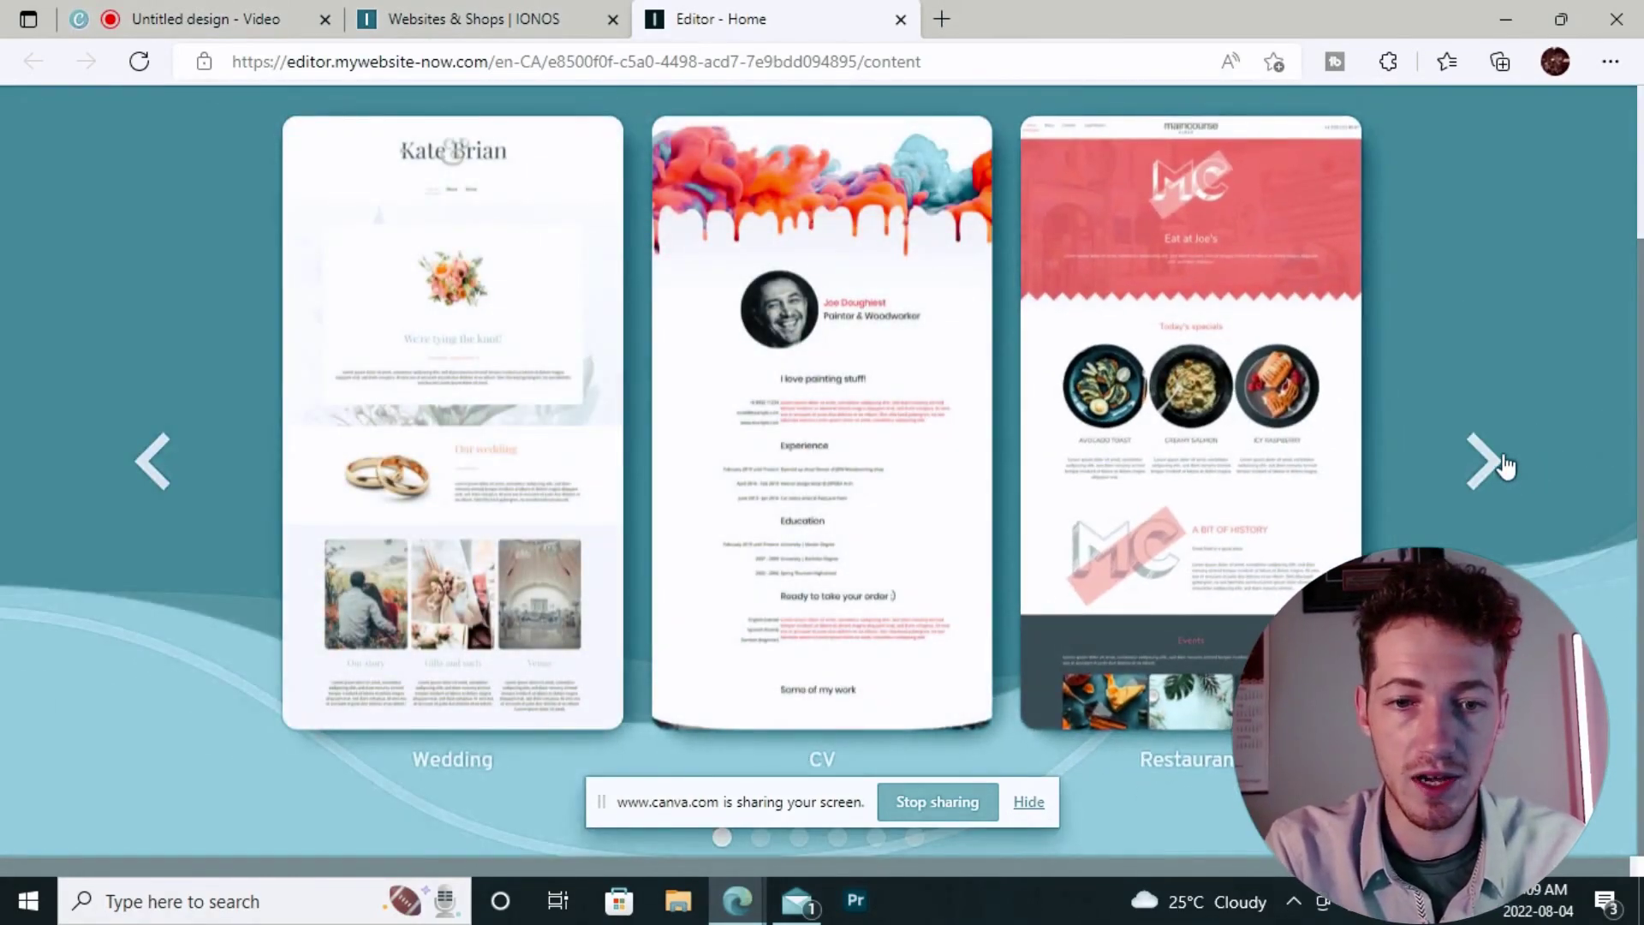
Browse the template carousel and pick the Coaching & Counselling Business template
click(1490, 463)
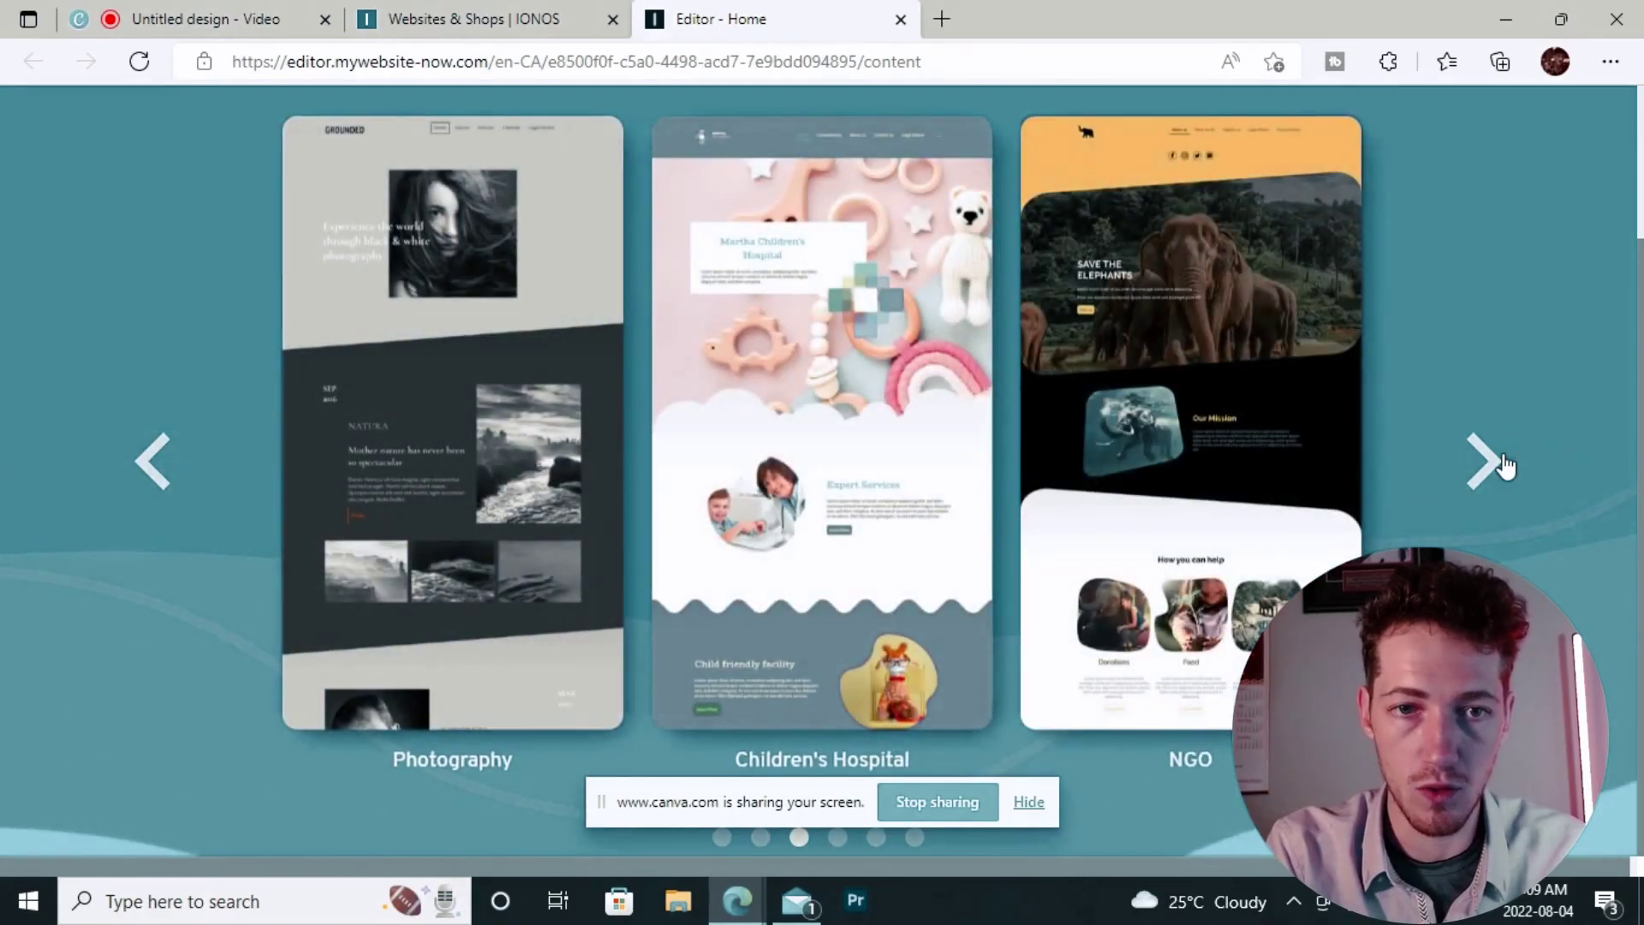
click(1489, 463)
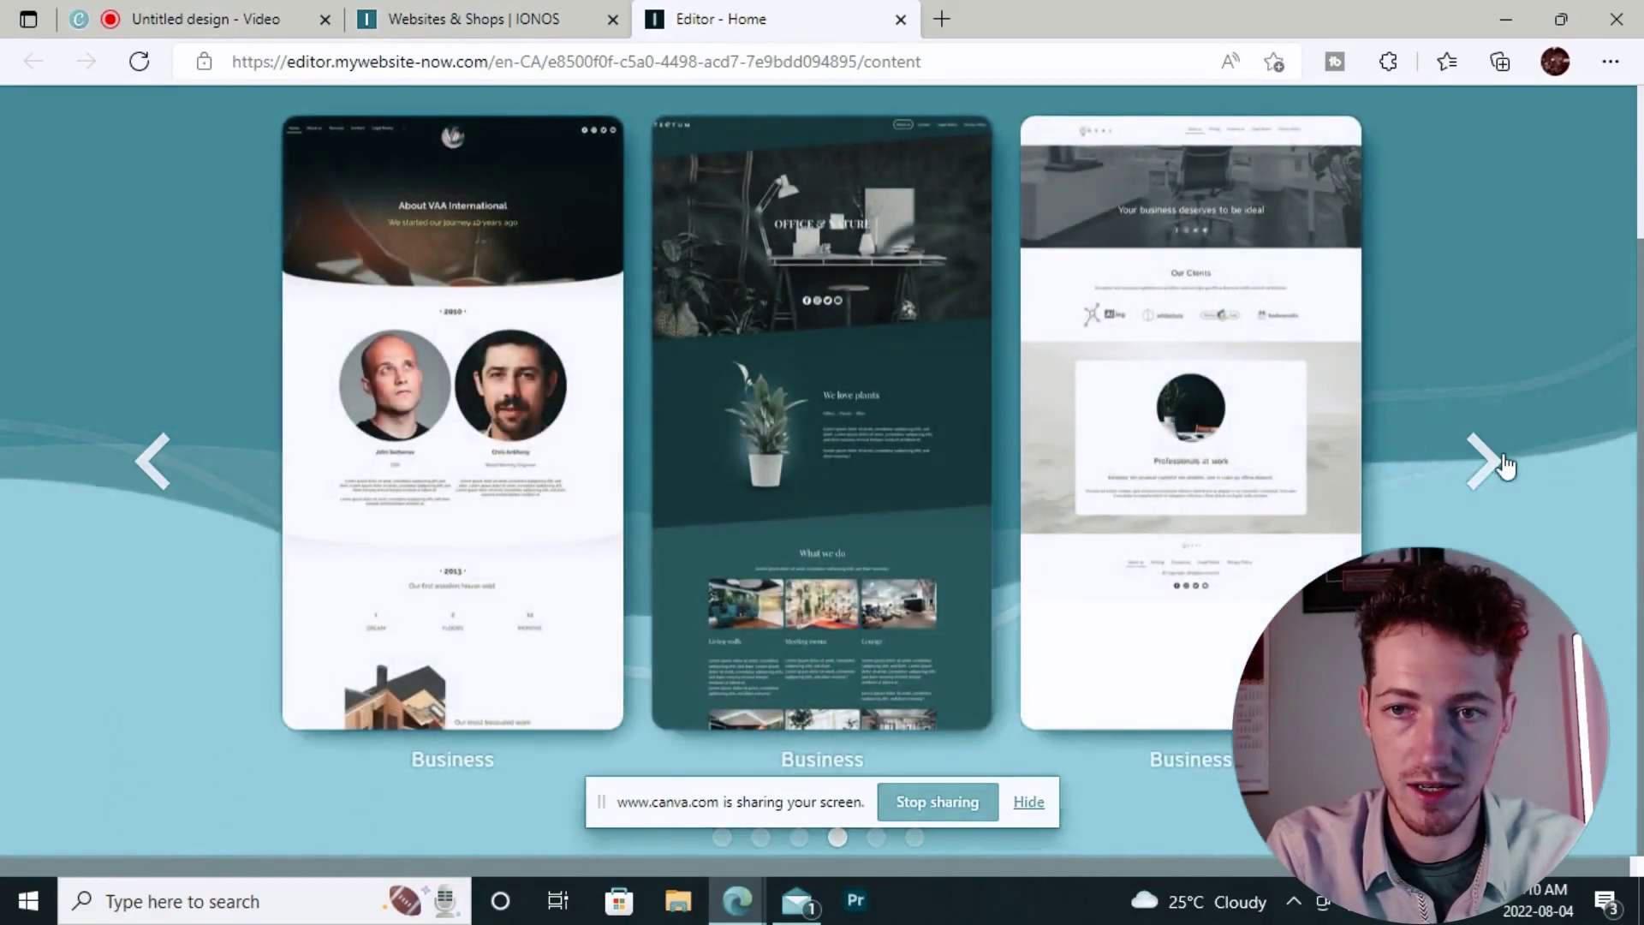
click(1503, 465)
click(484, 335)
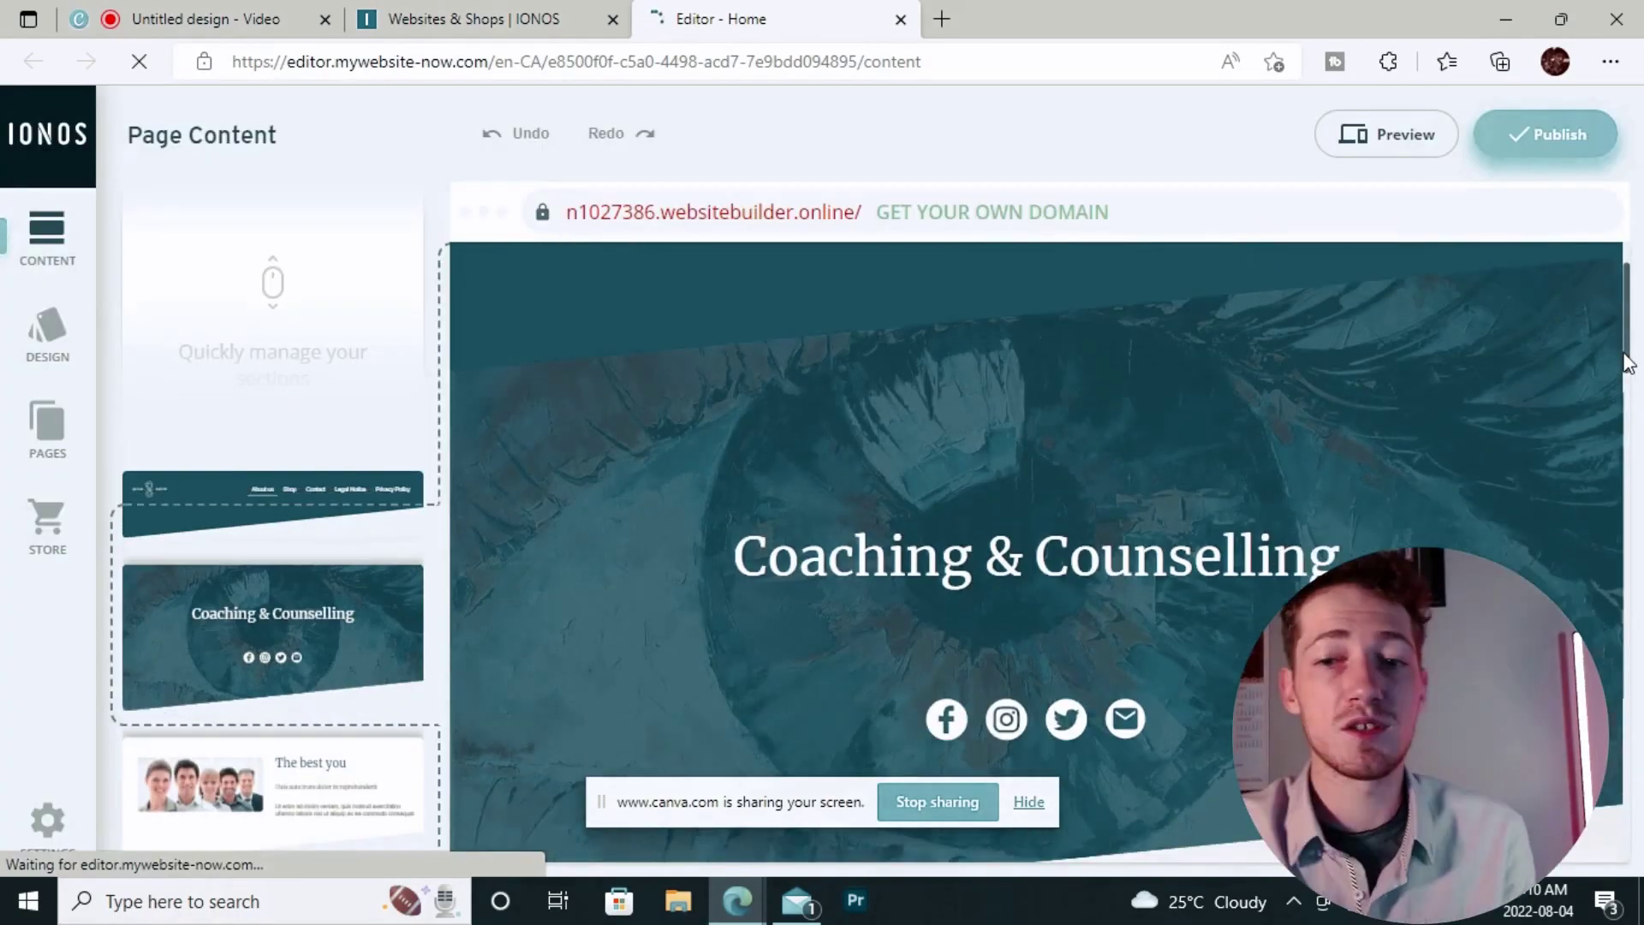
scroll(1626, 376, down, 1)
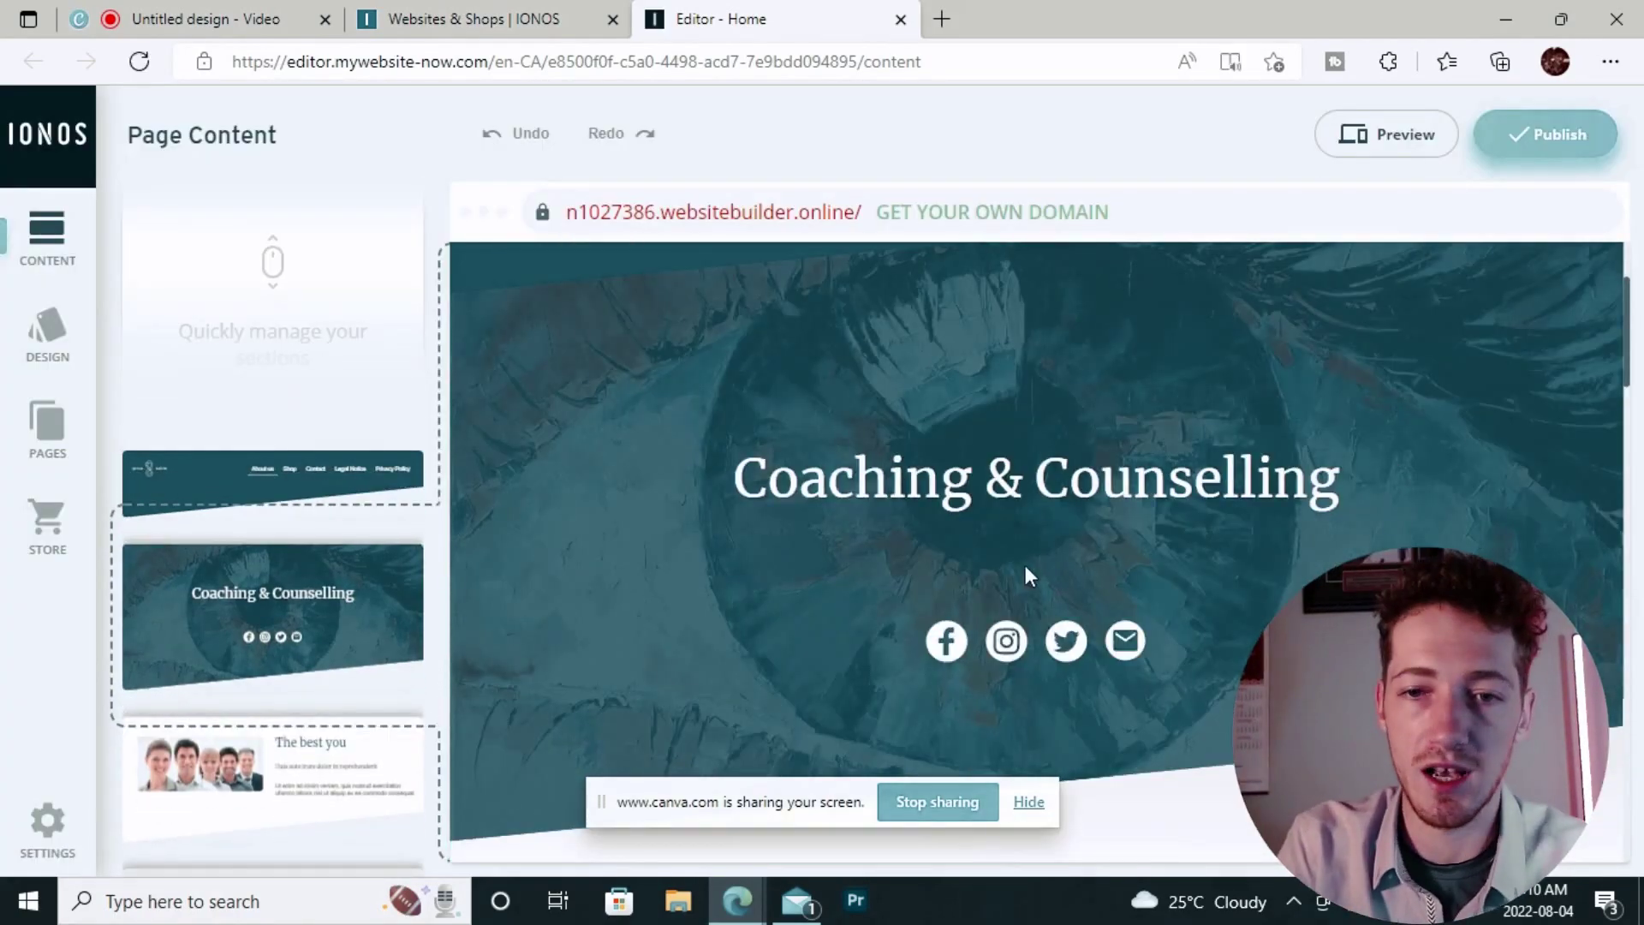
Replace the hero heading text with 'Best T-Shirt Company You've Ever Seen', then move to the logo
click(980, 498)
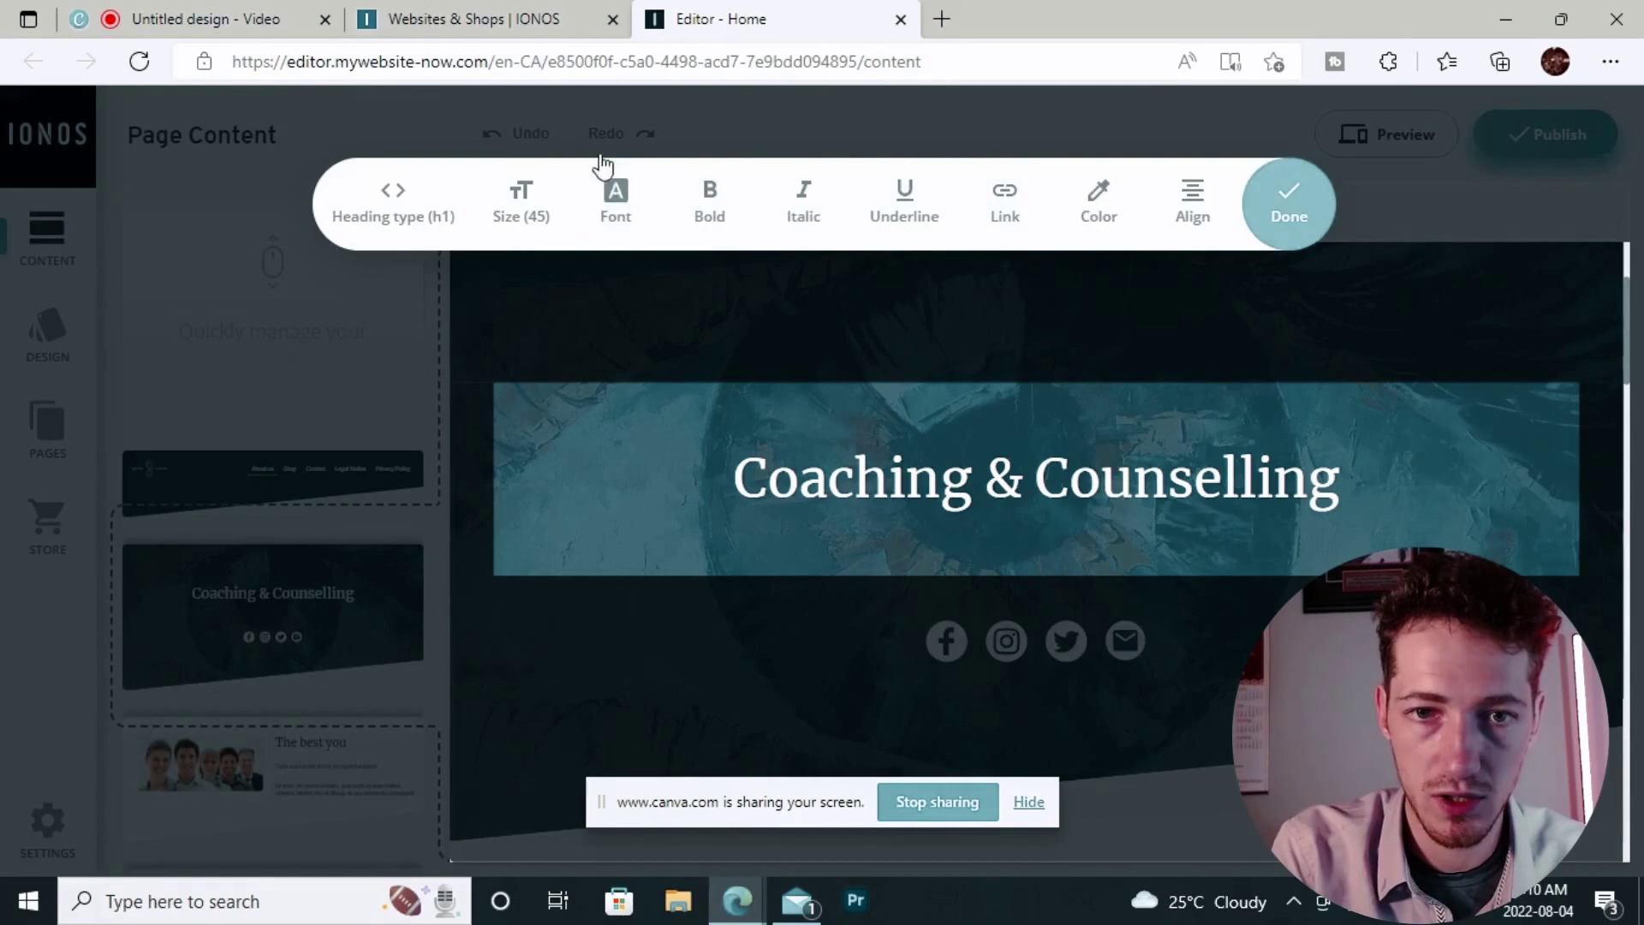
key(ctrl+a)
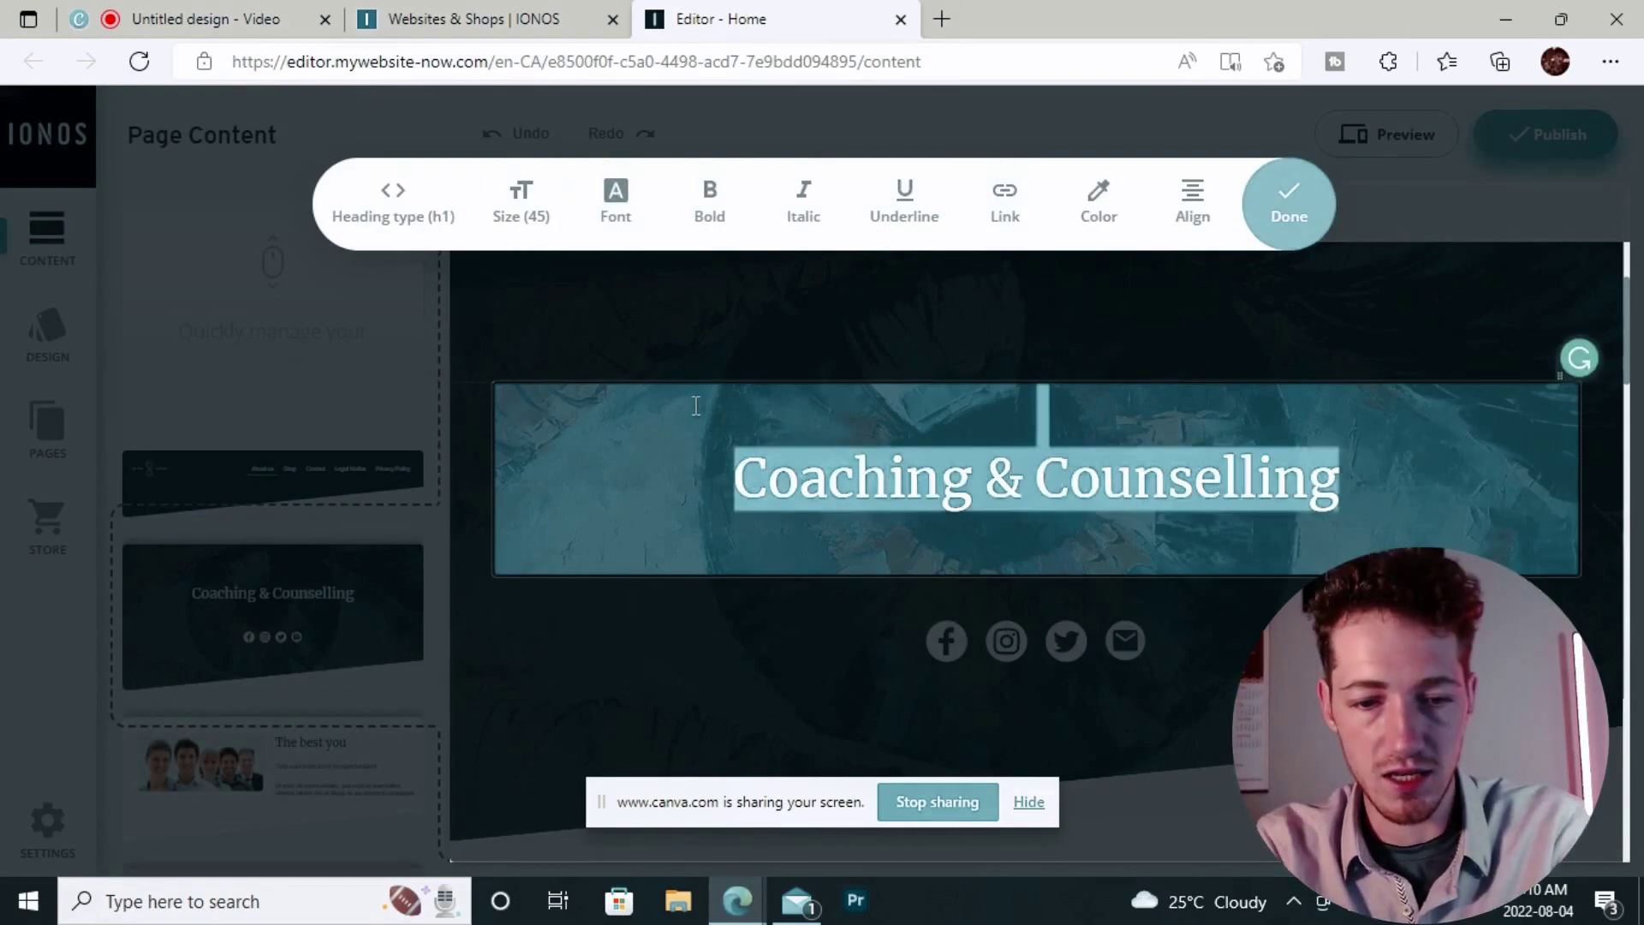
text(Best )
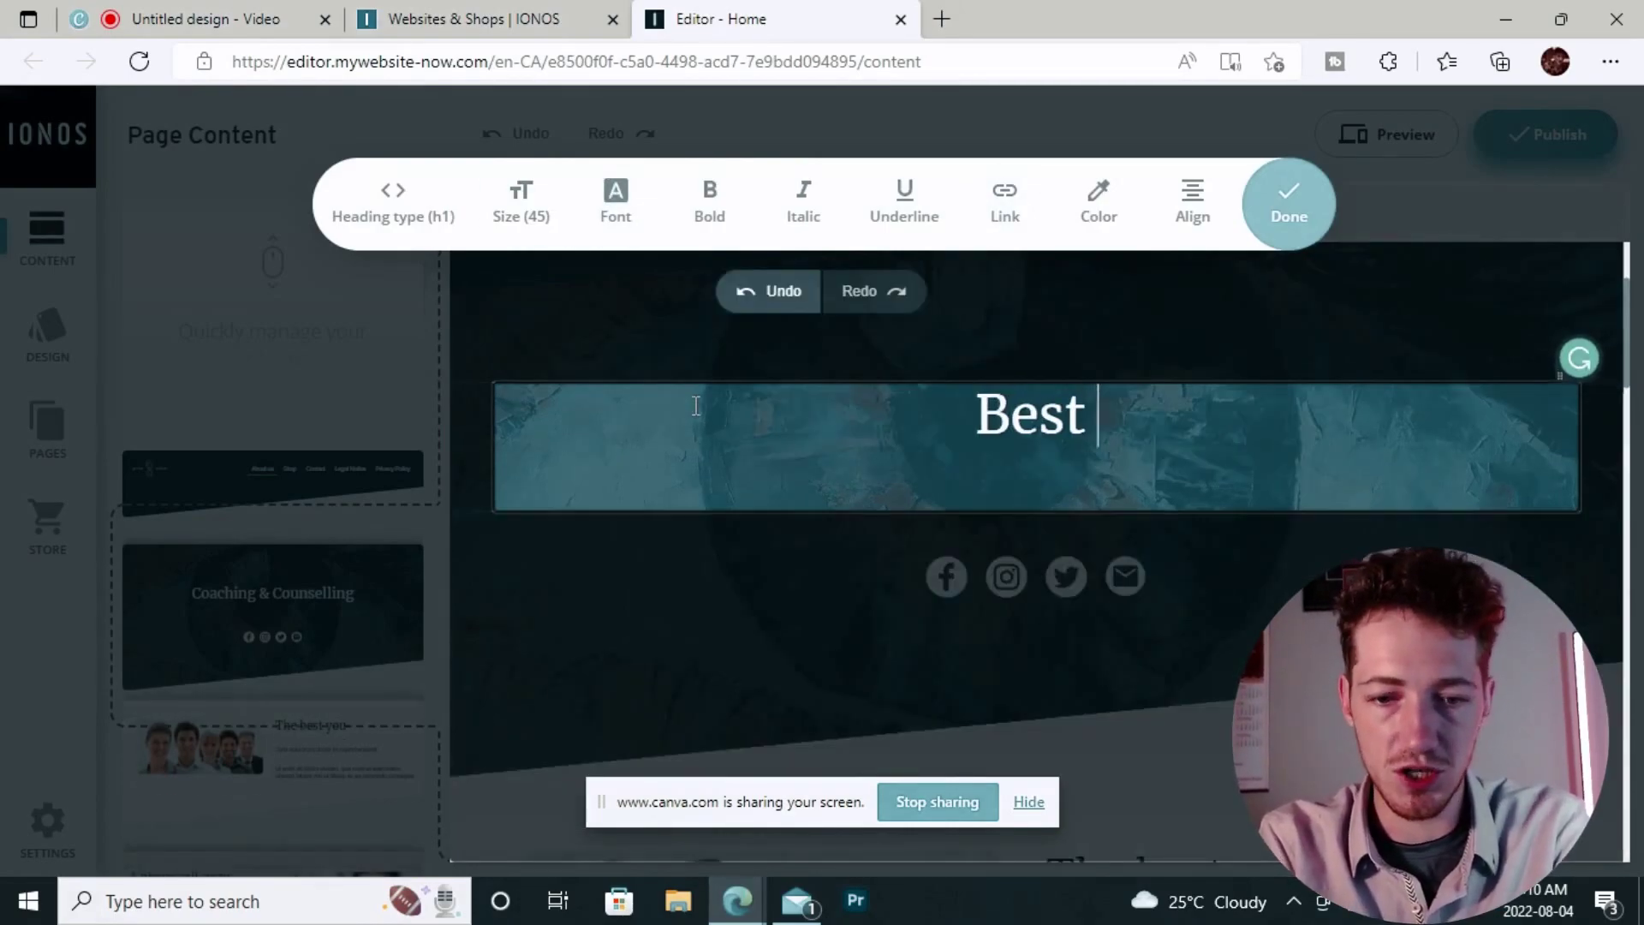
text(T-Shirt Company You've Ever Seen)
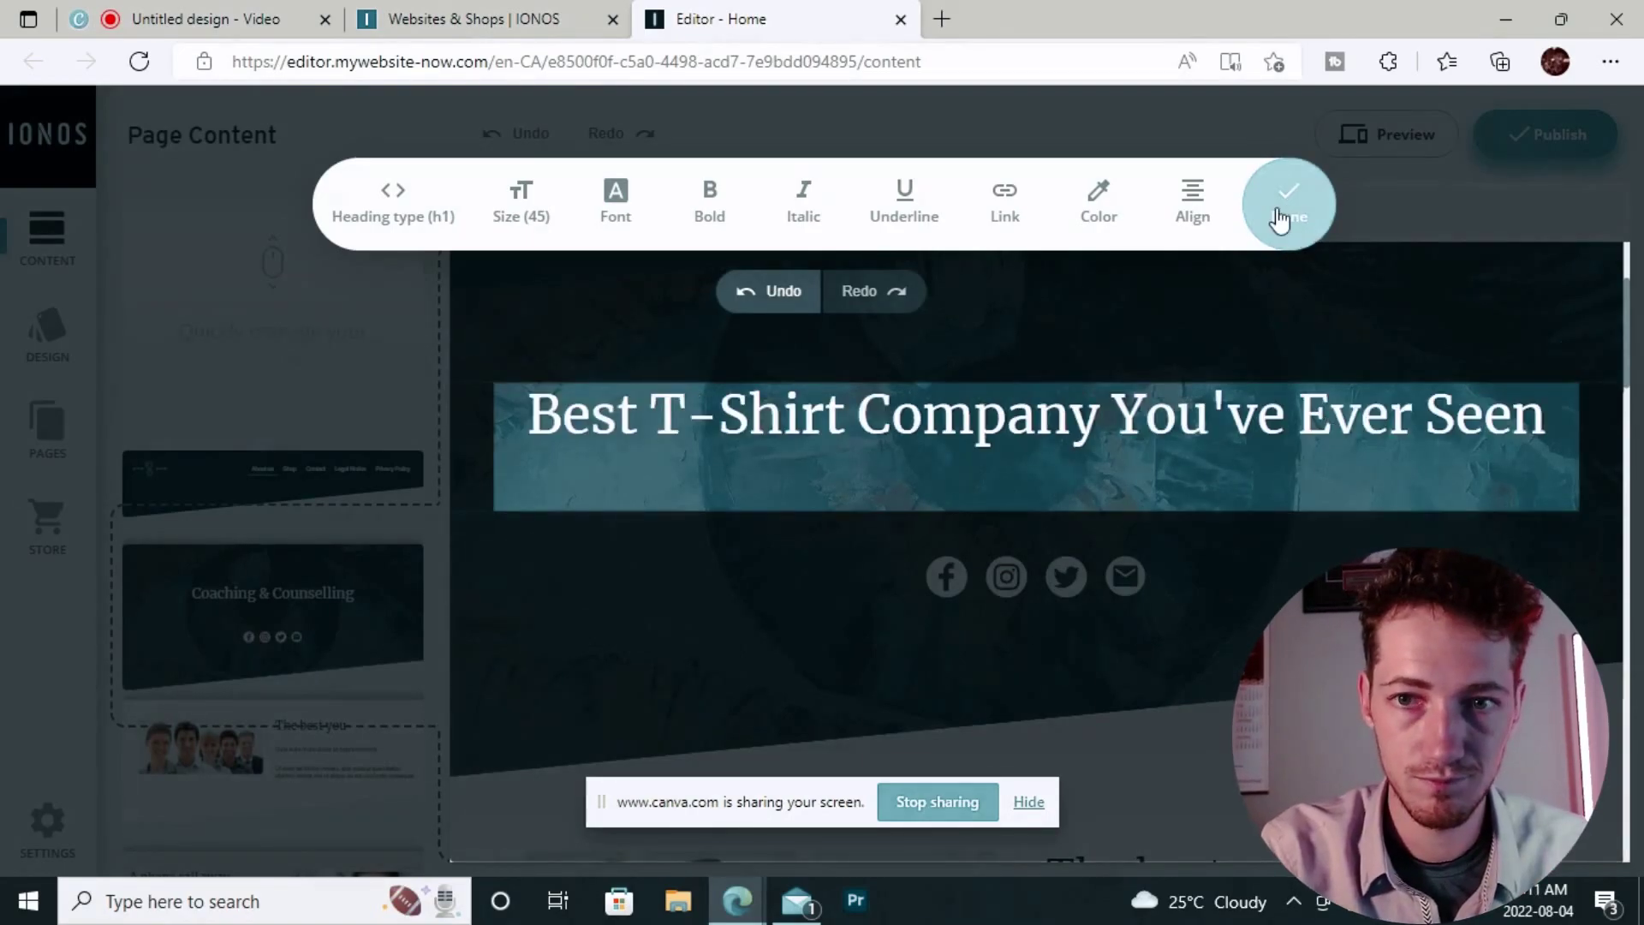
click(1280, 220)
click(609, 325)
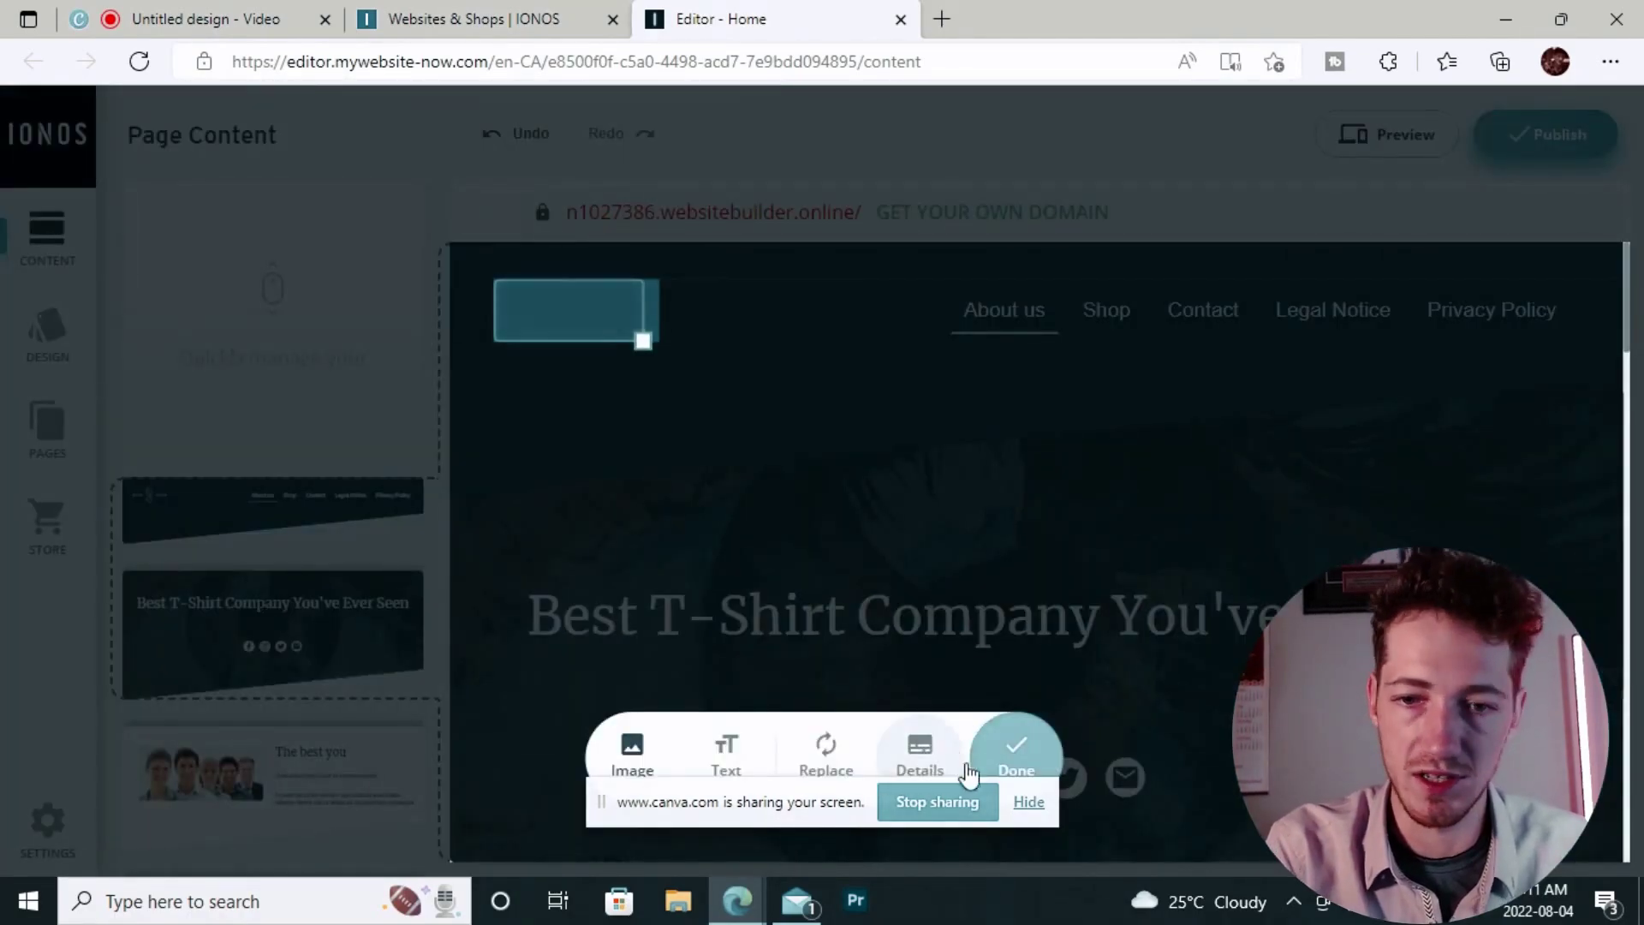
drag(1625, 319, 1625, 424)
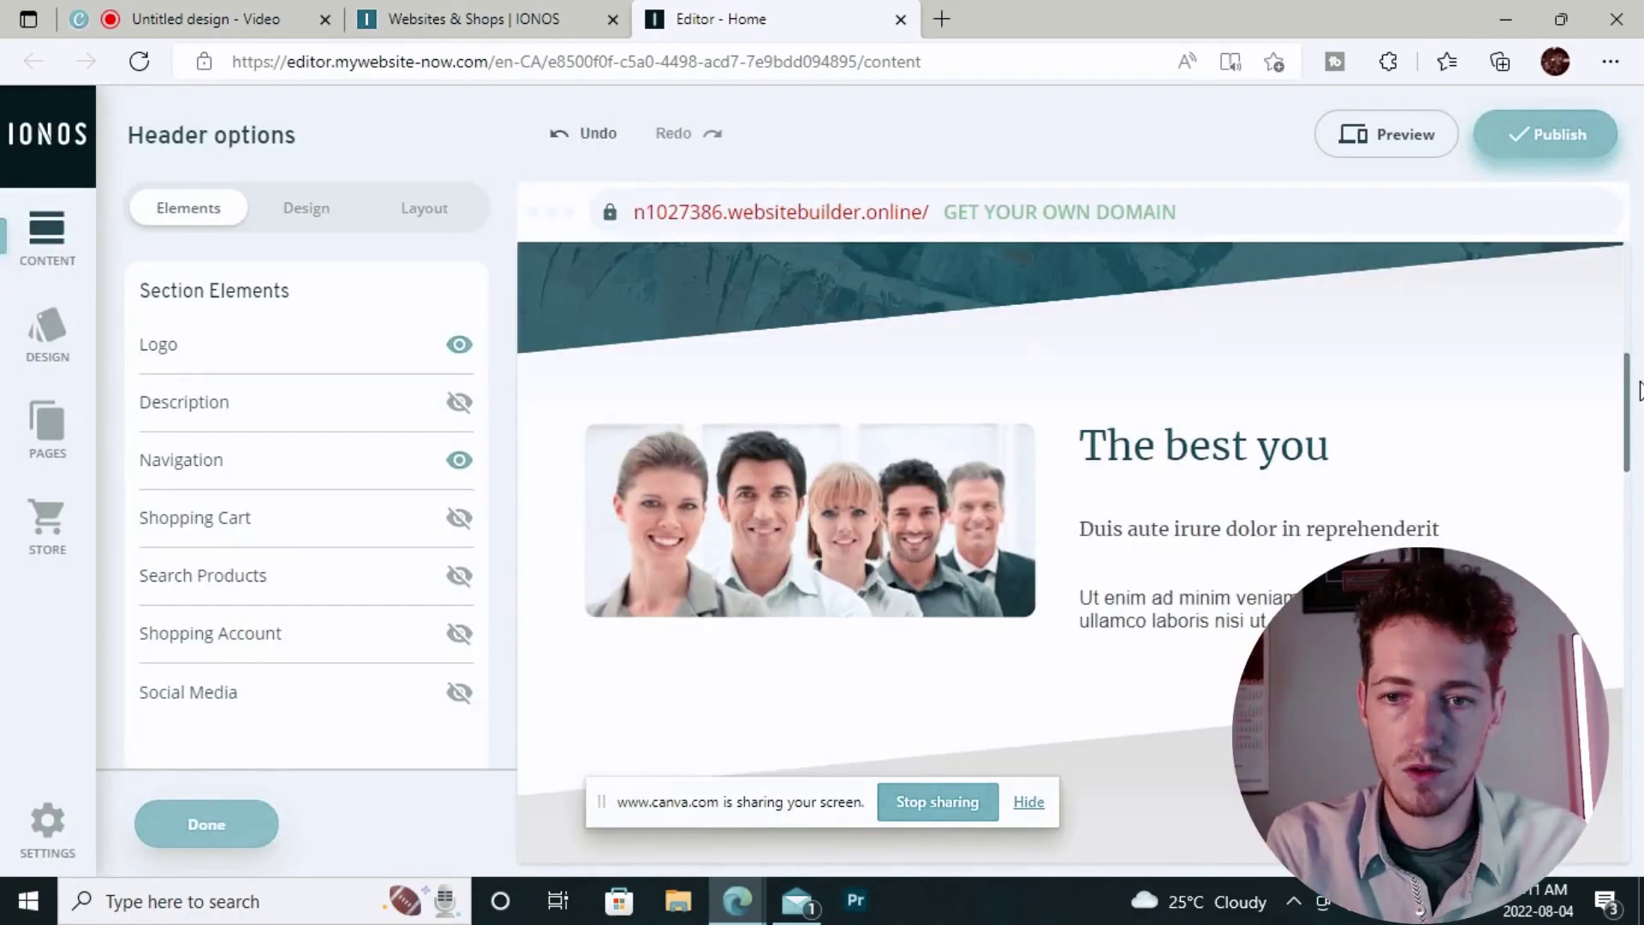
Replace the section's group photo with an IONOS stock picture found by searching 'guy'
click(881, 540)
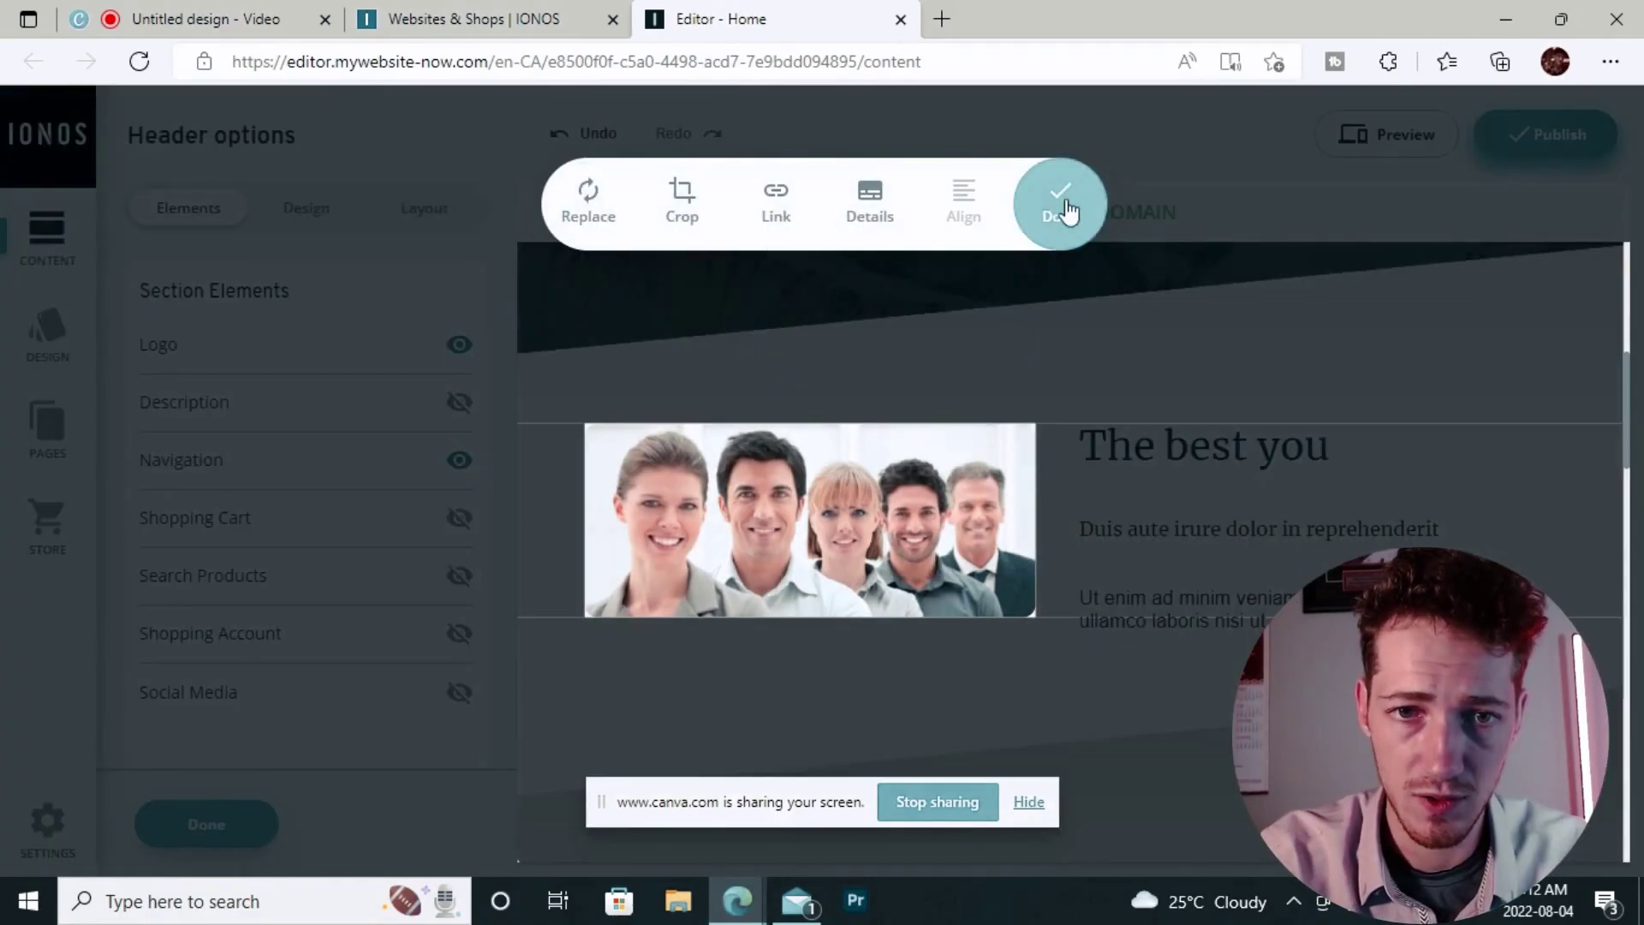
click(585, 199)
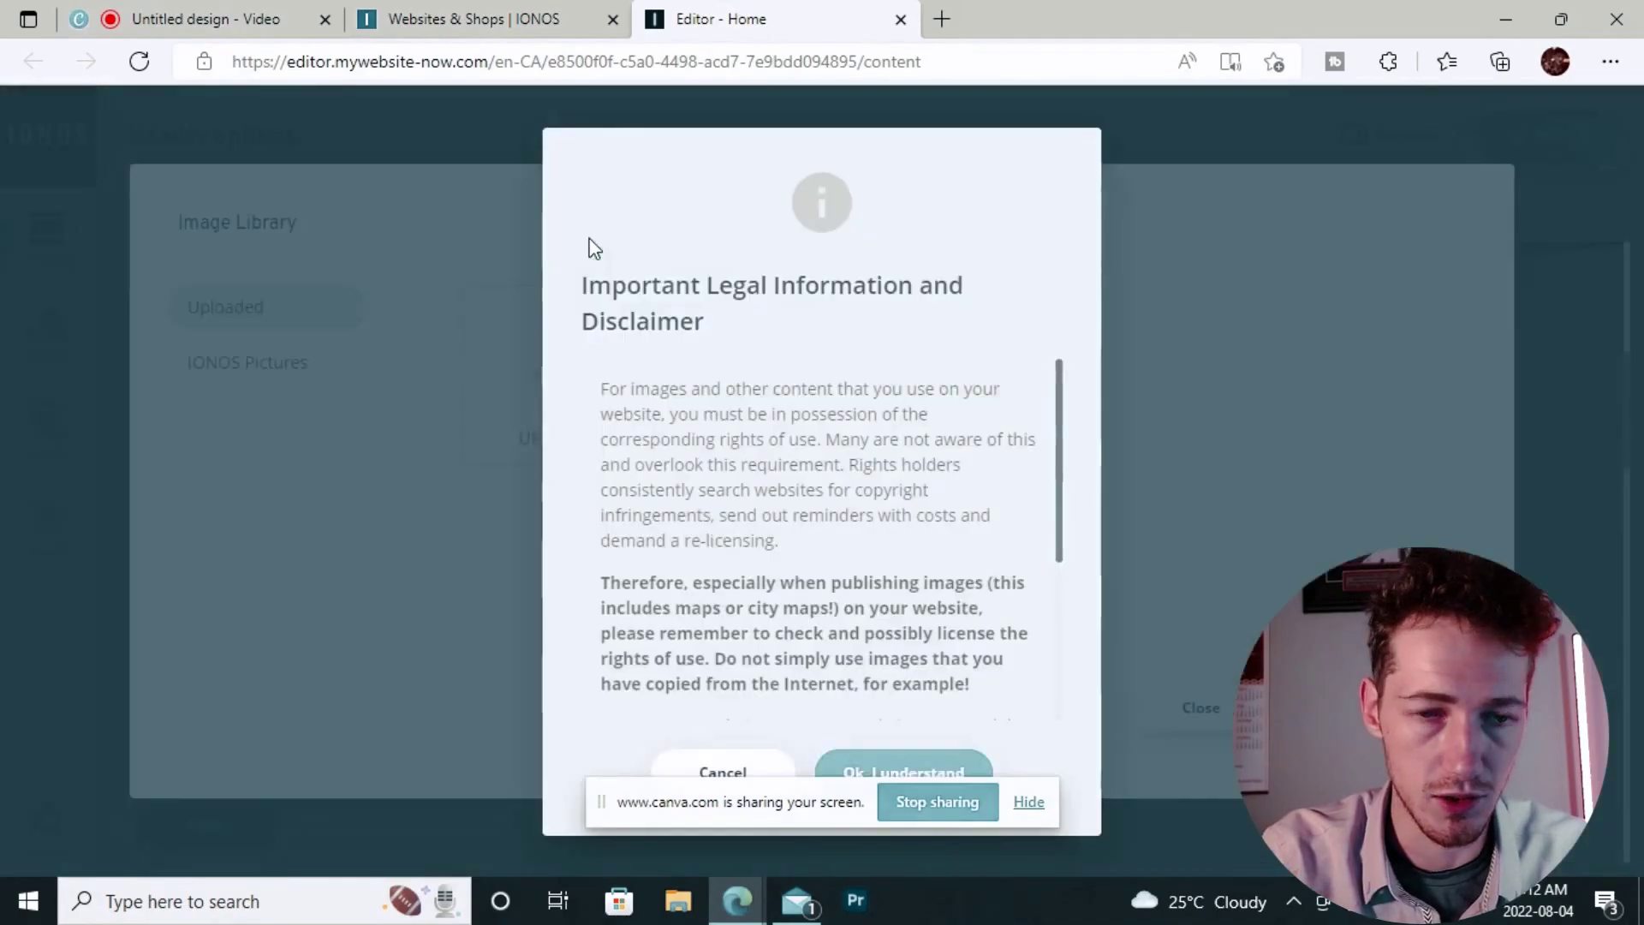
click(827, 778)
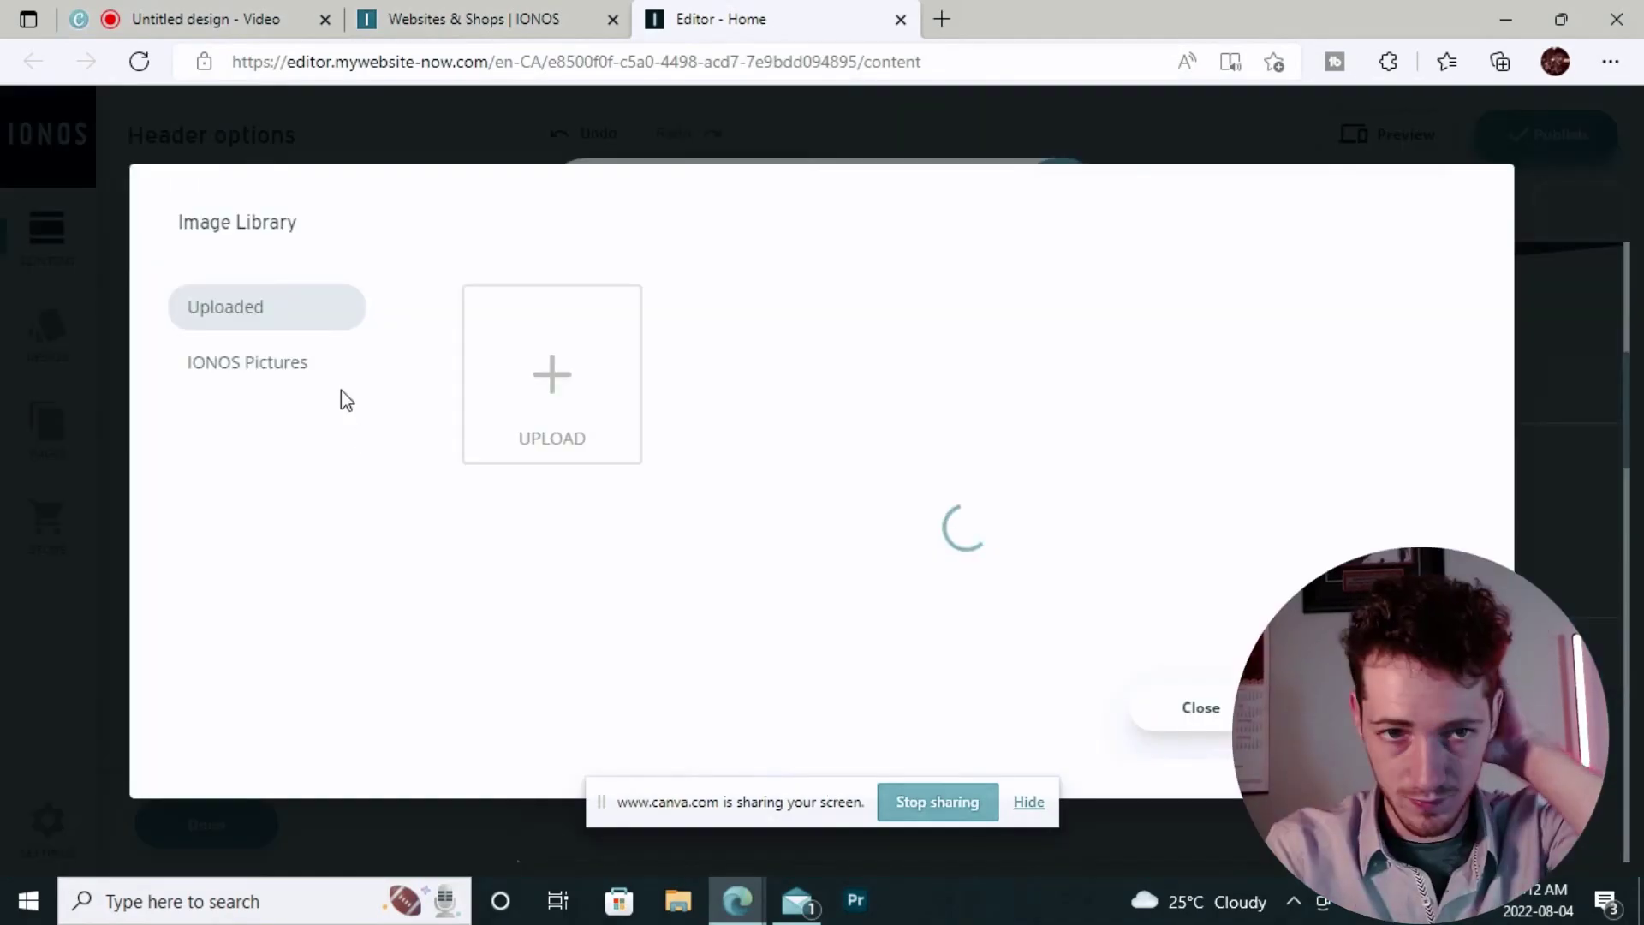
click(302, 379)
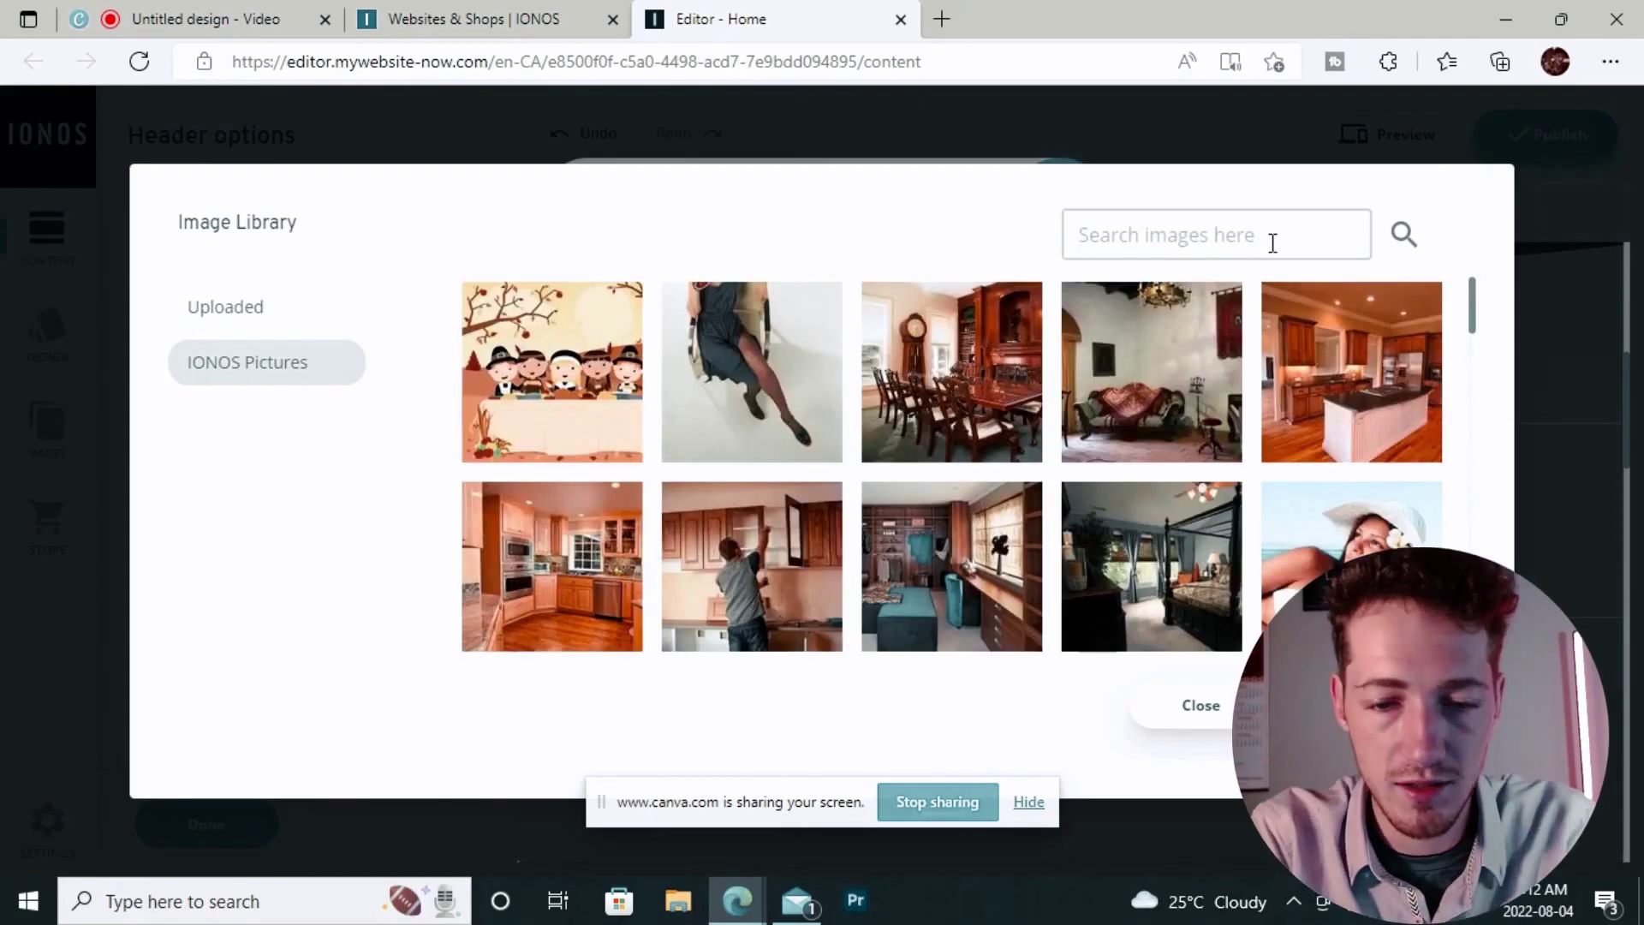
text(guy)
key(Return)
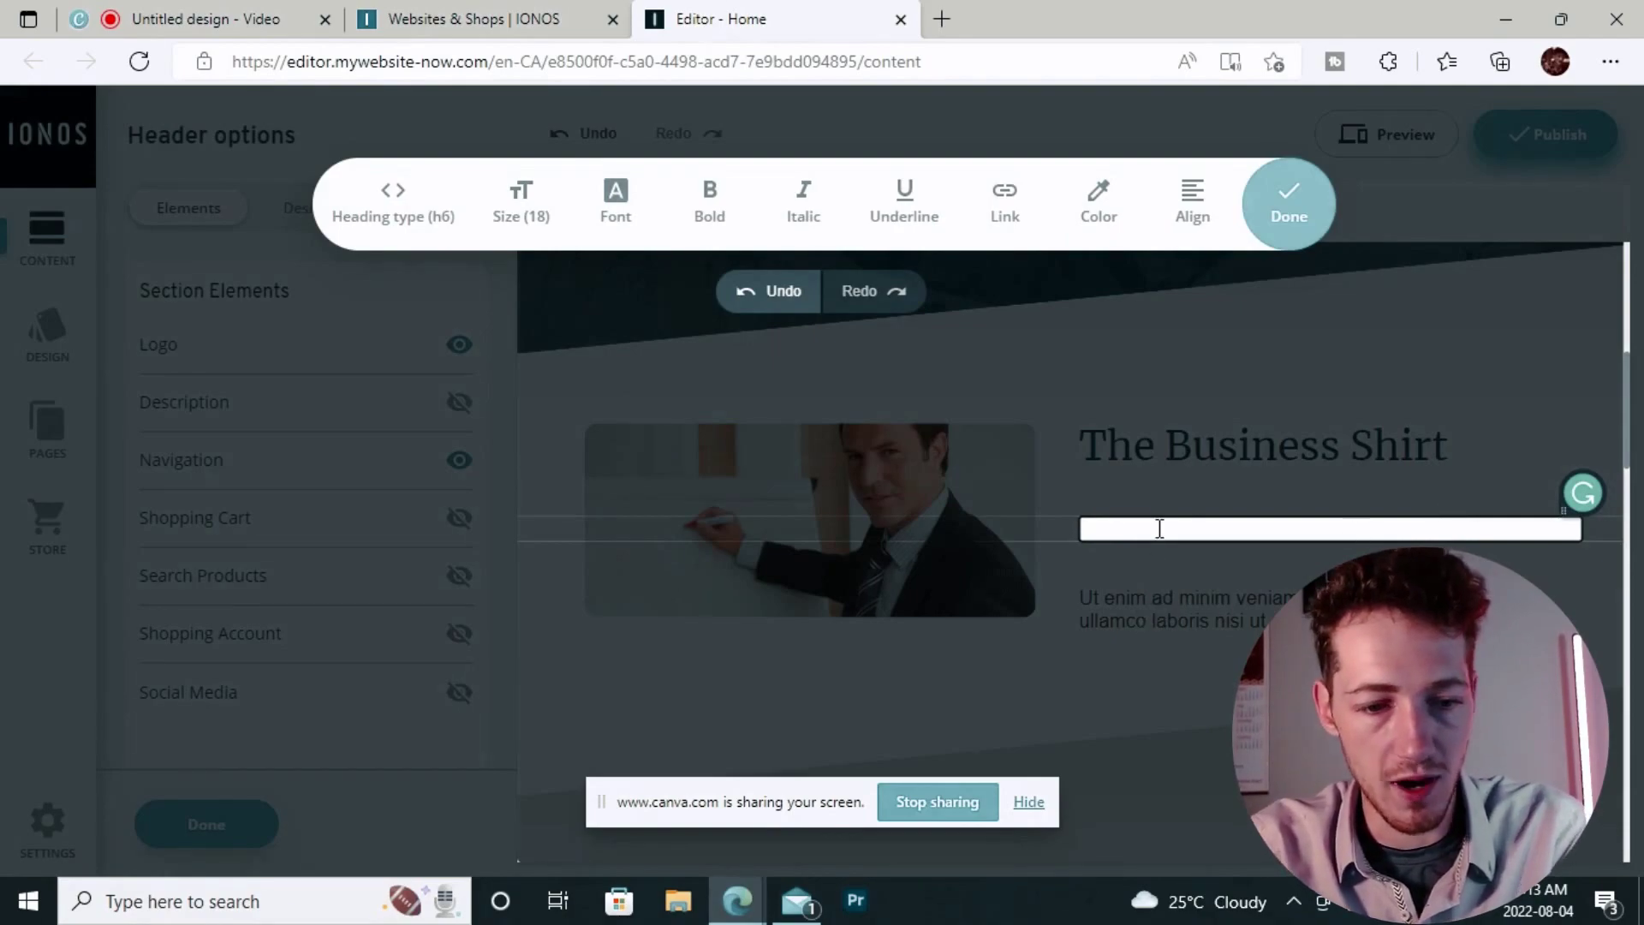
text(S1)
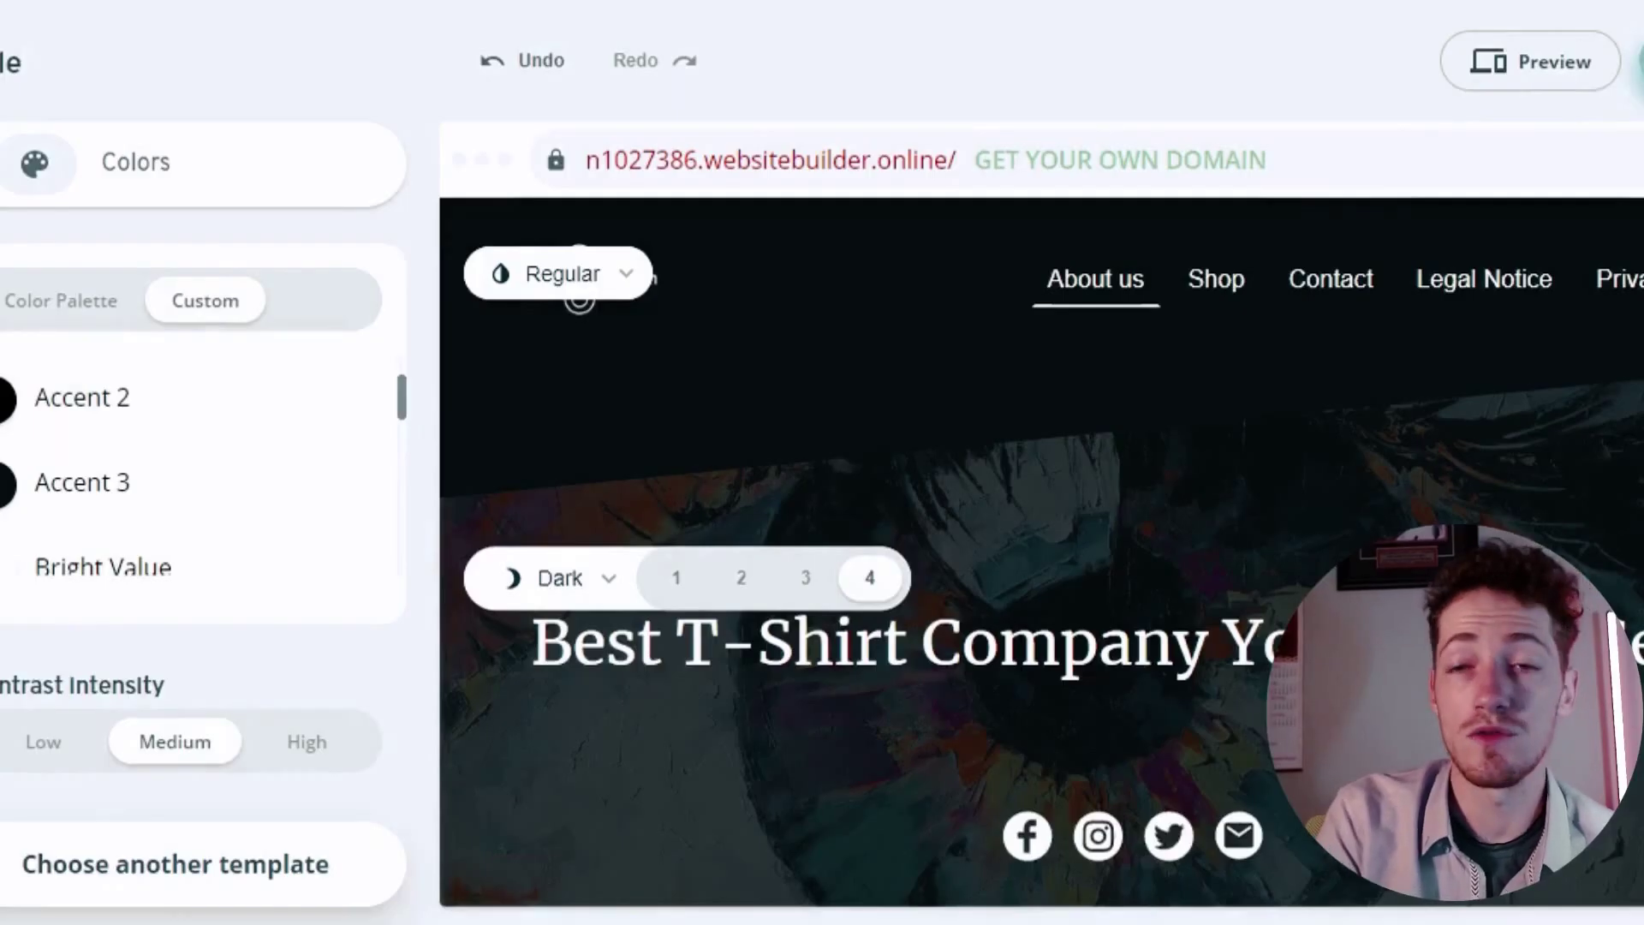
Set custom Accent 3 to a muted grey-green and apply it across the site
click(13, 508)
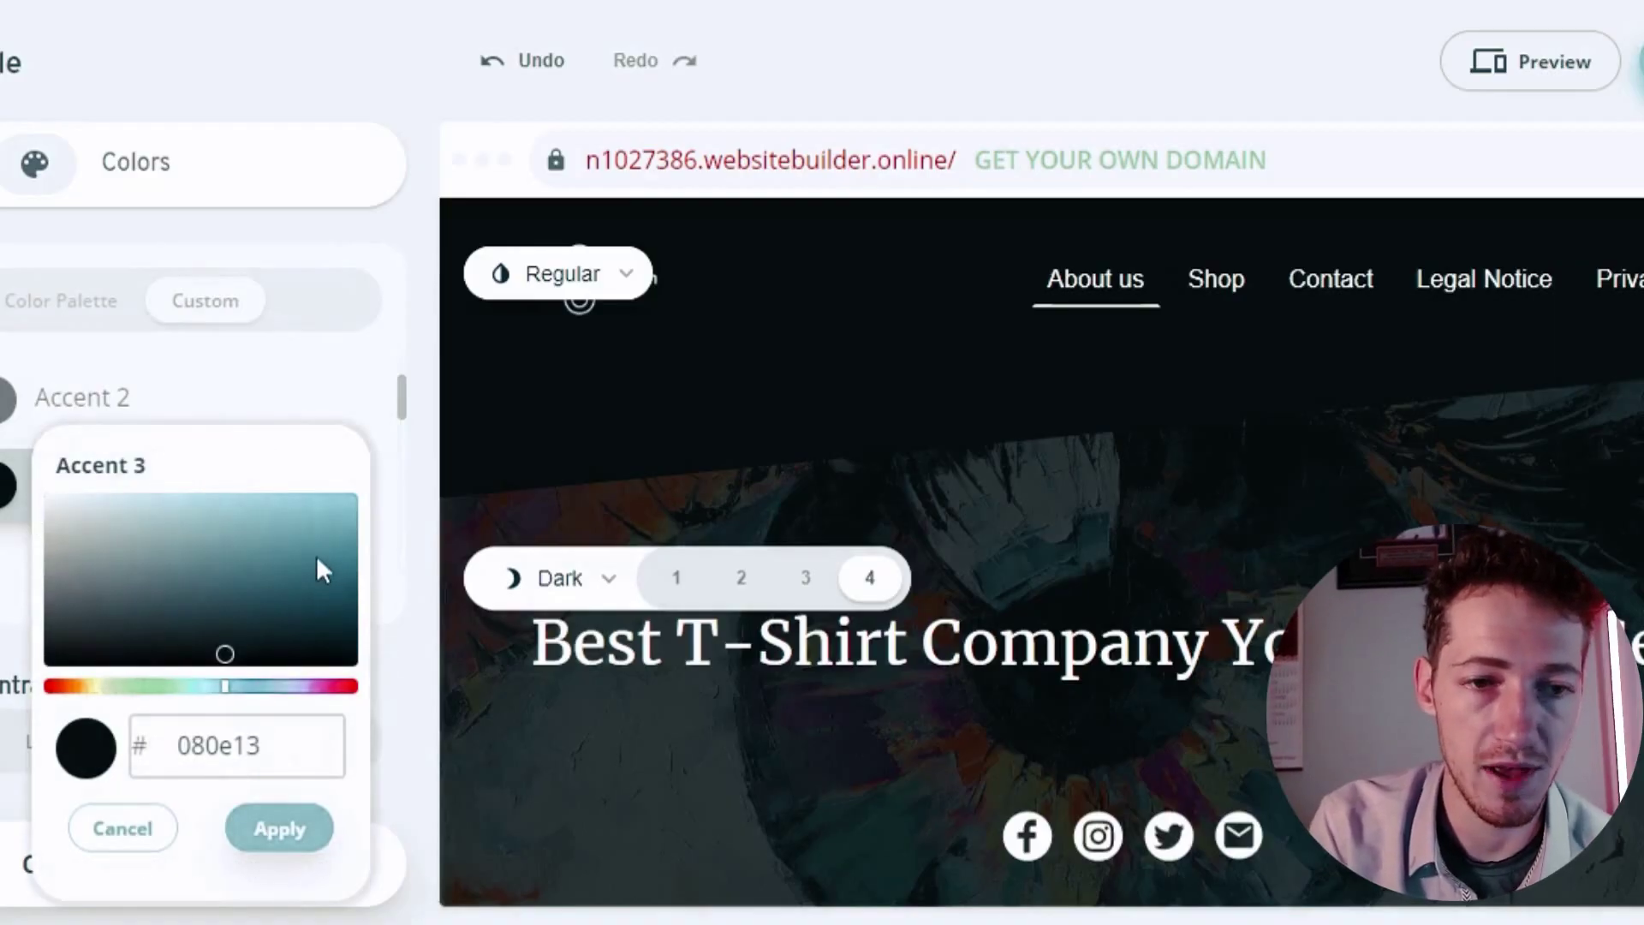
click(314, 521)
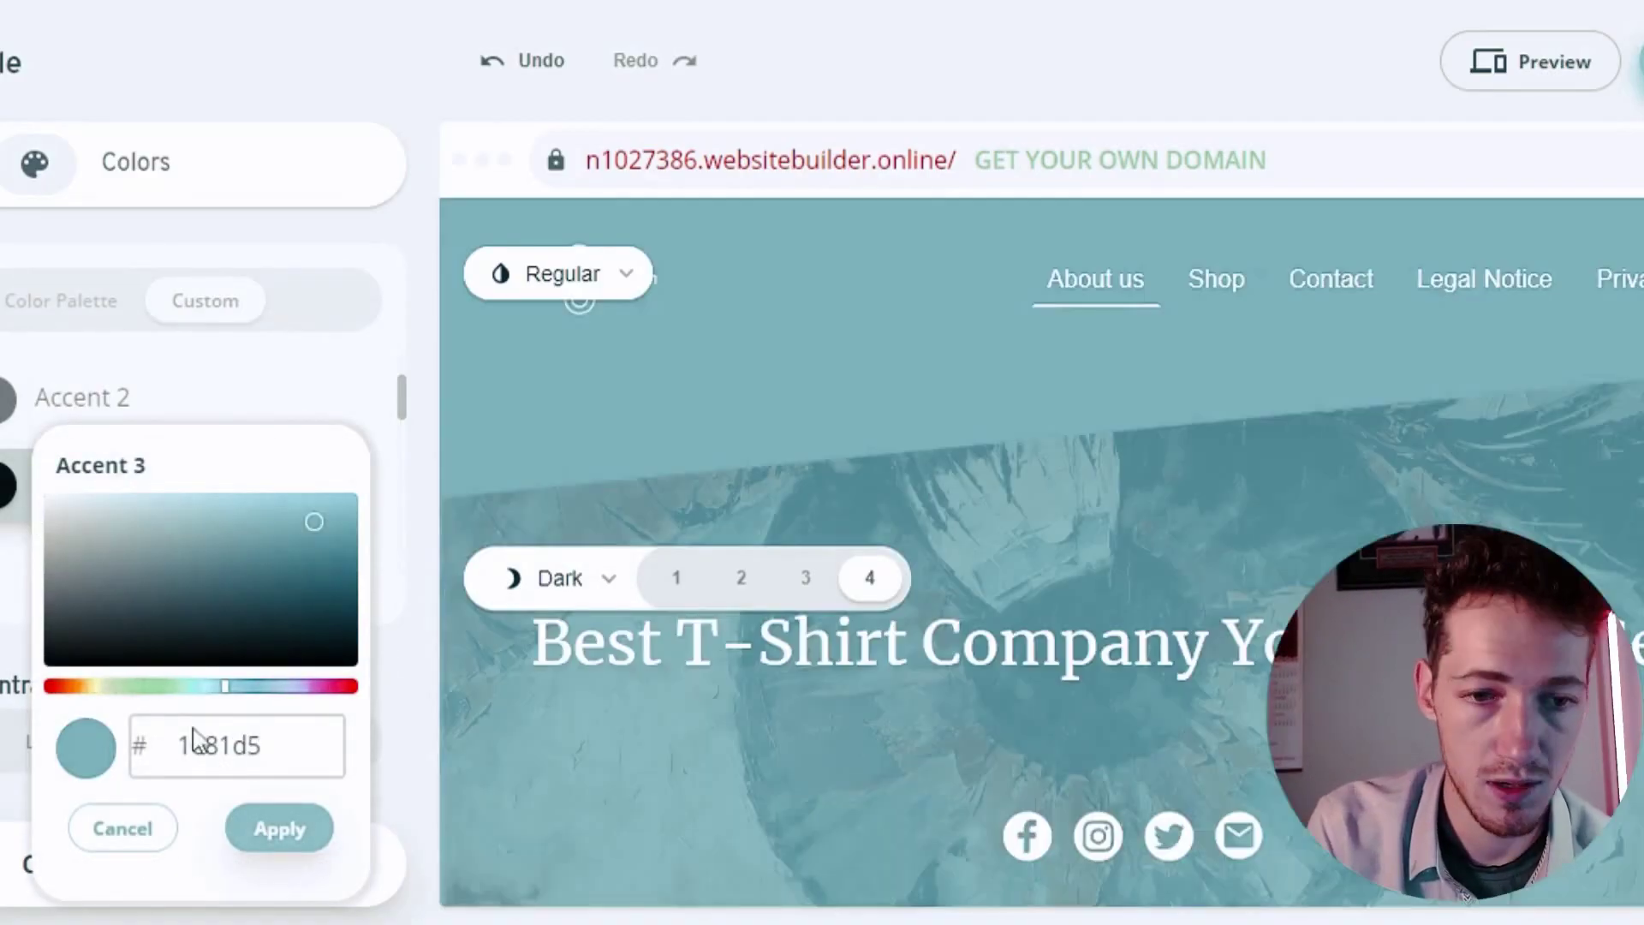
click(150, 686)
click(108, 574)
click(444, 766)
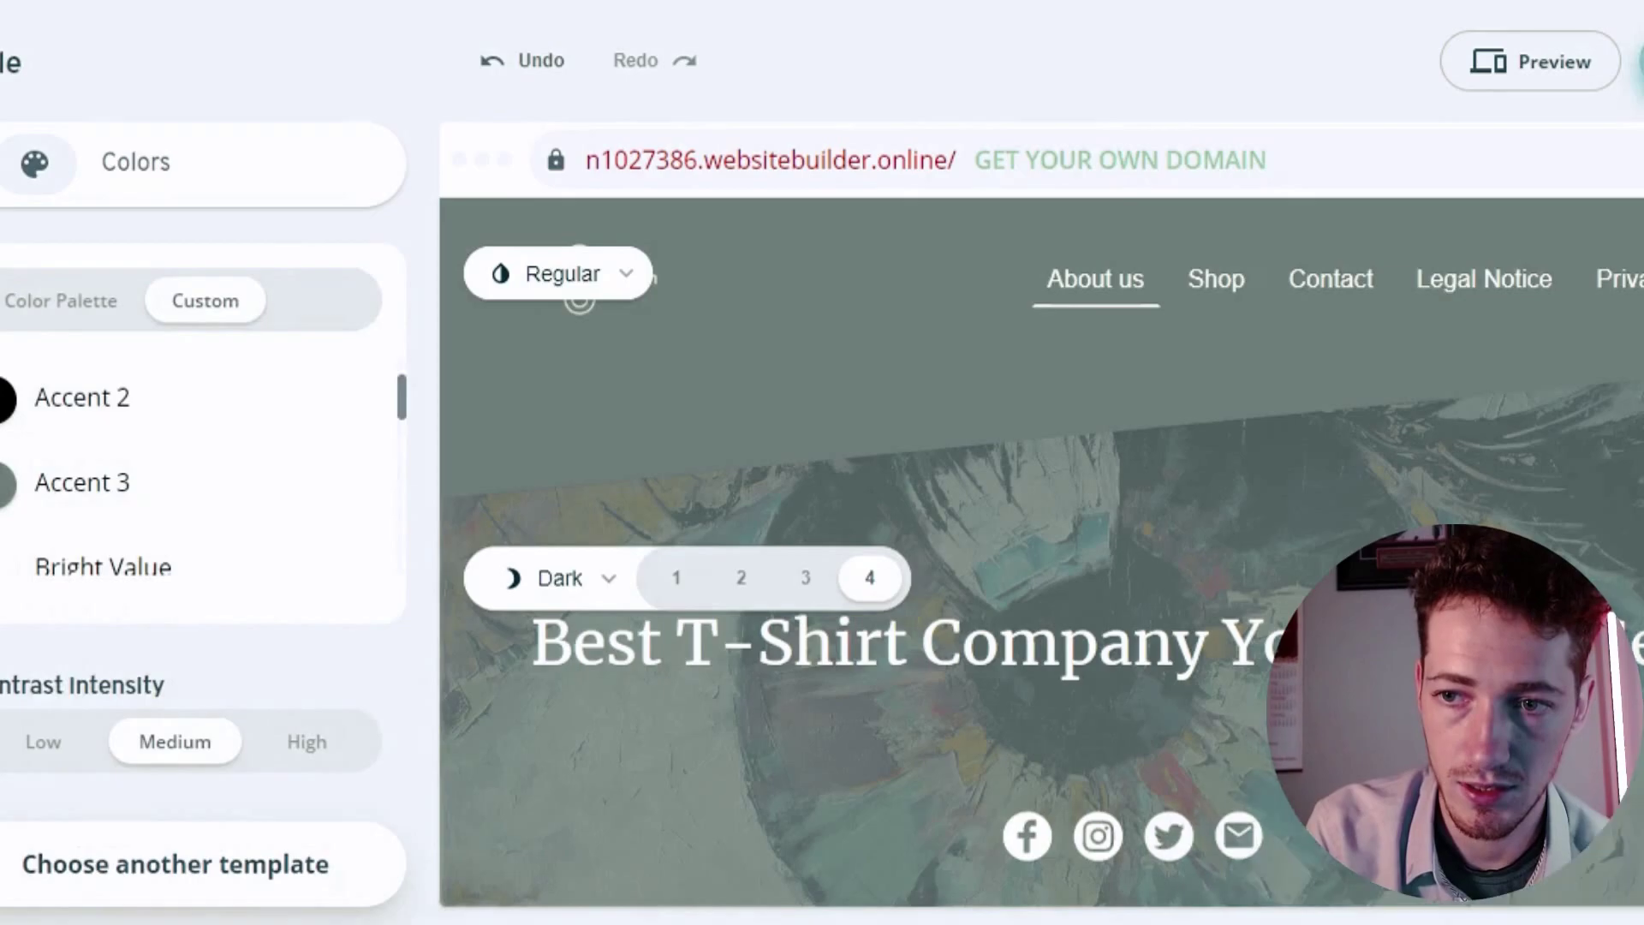
scroll(1042, 552, down, 10)
scroll(1042, 553, up, 3)
scroll(1041, 552, up, 2)
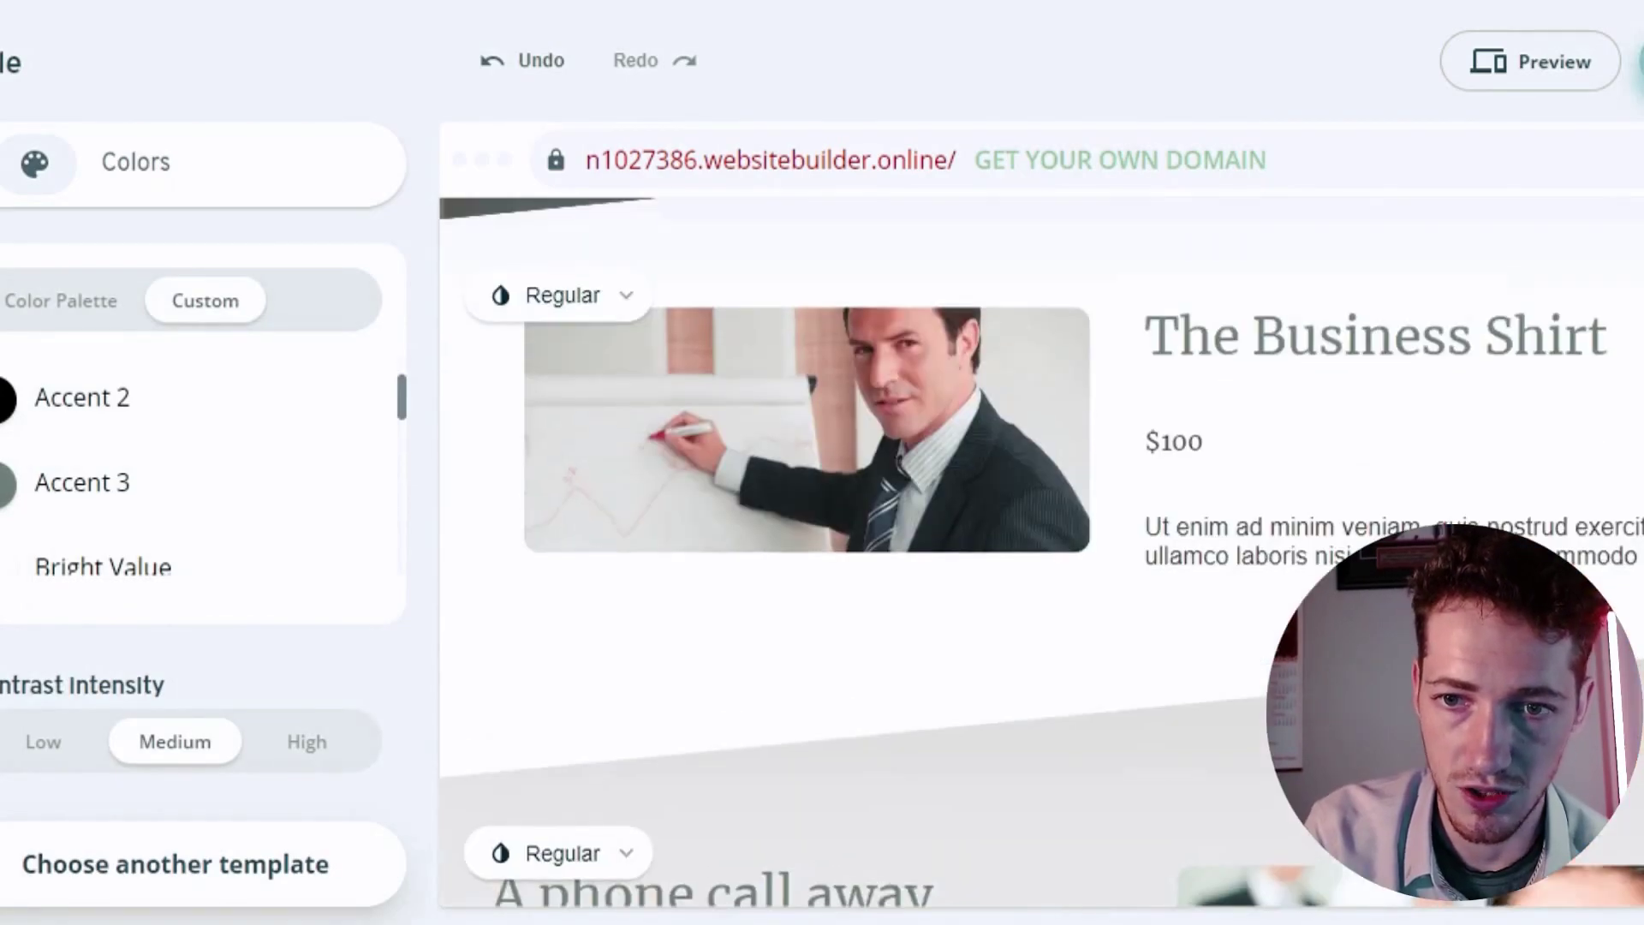
scroll(1041, 552, down, 3)
click(40, 222)
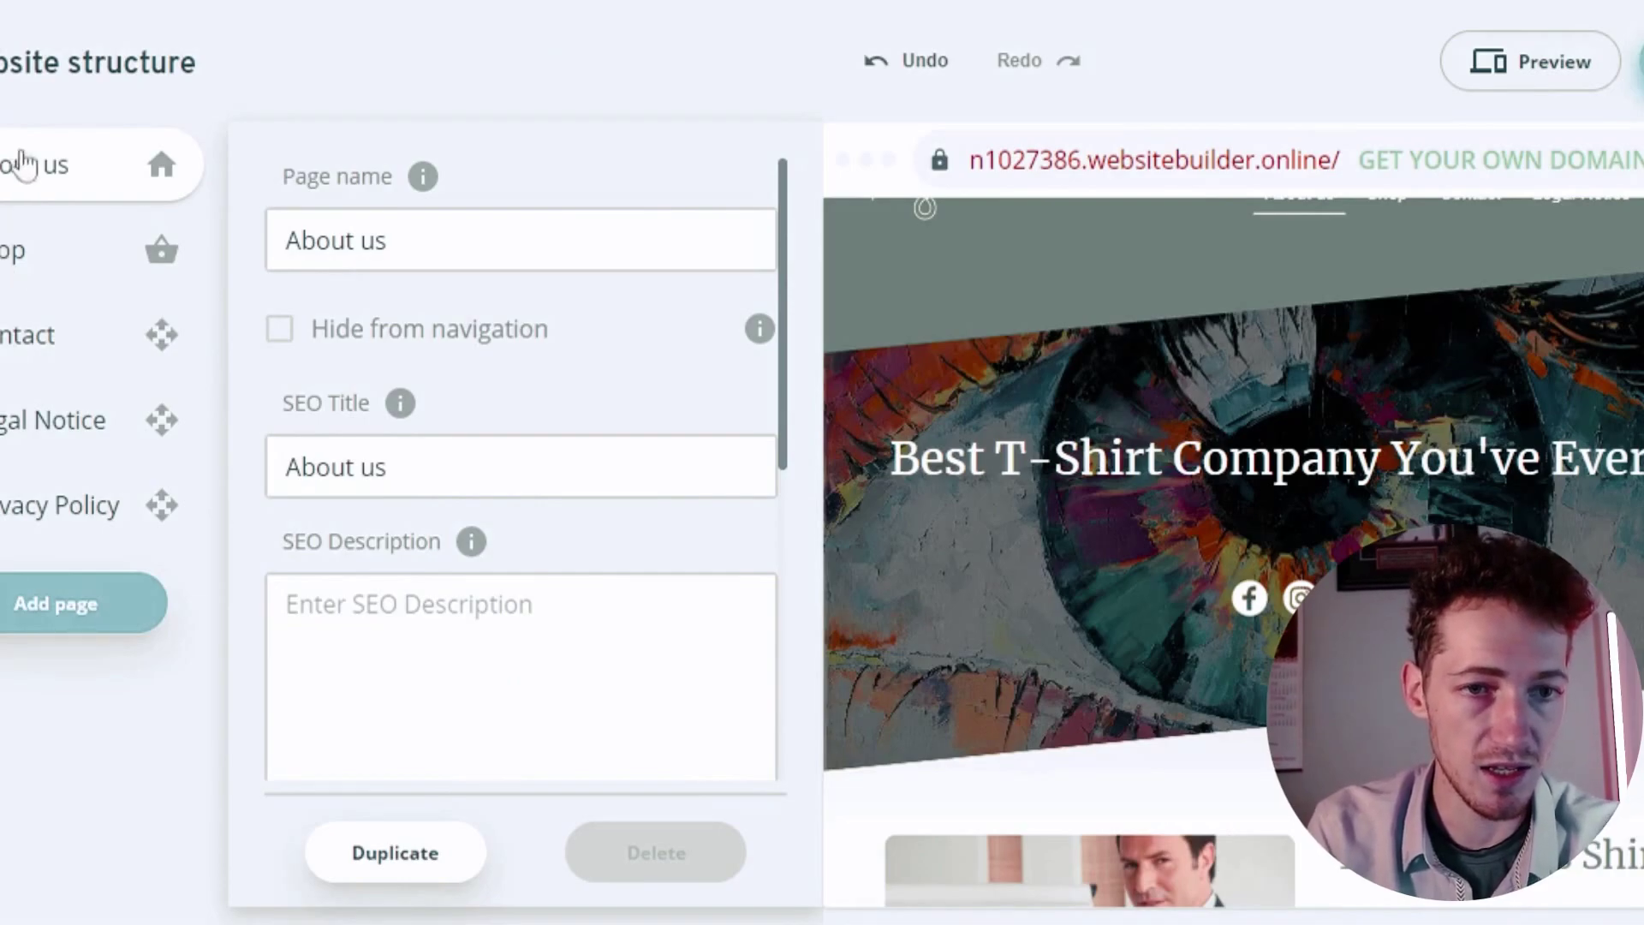
Check the Contact page settings and Add page, then go to the Store management area
click(51, 336)
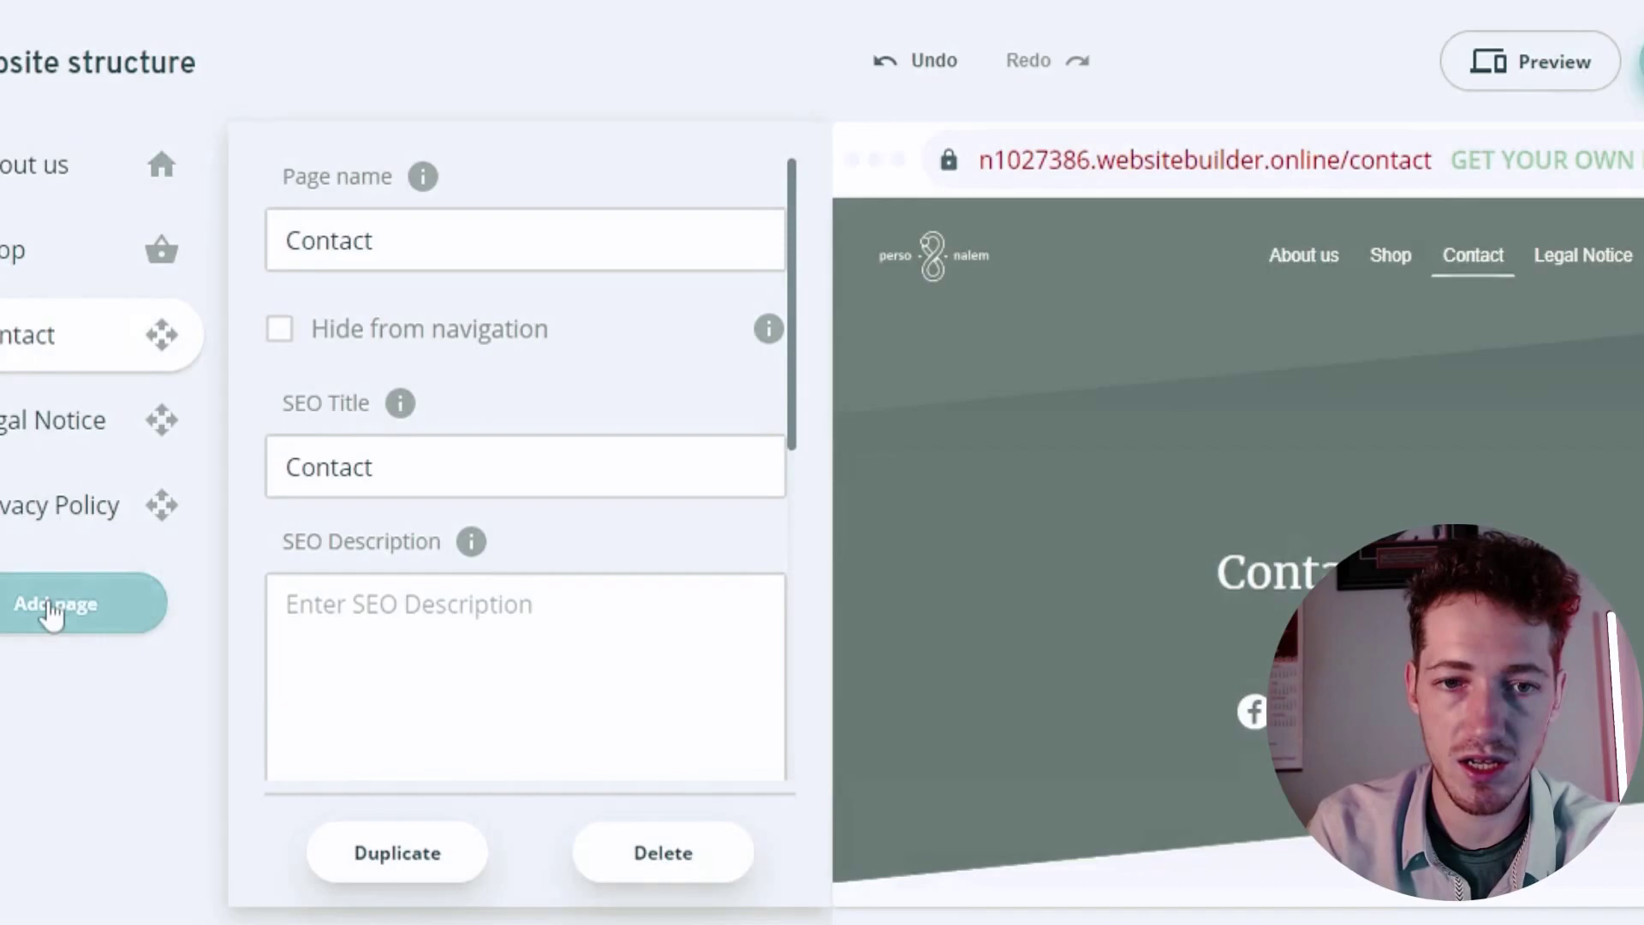
click(51, 607)
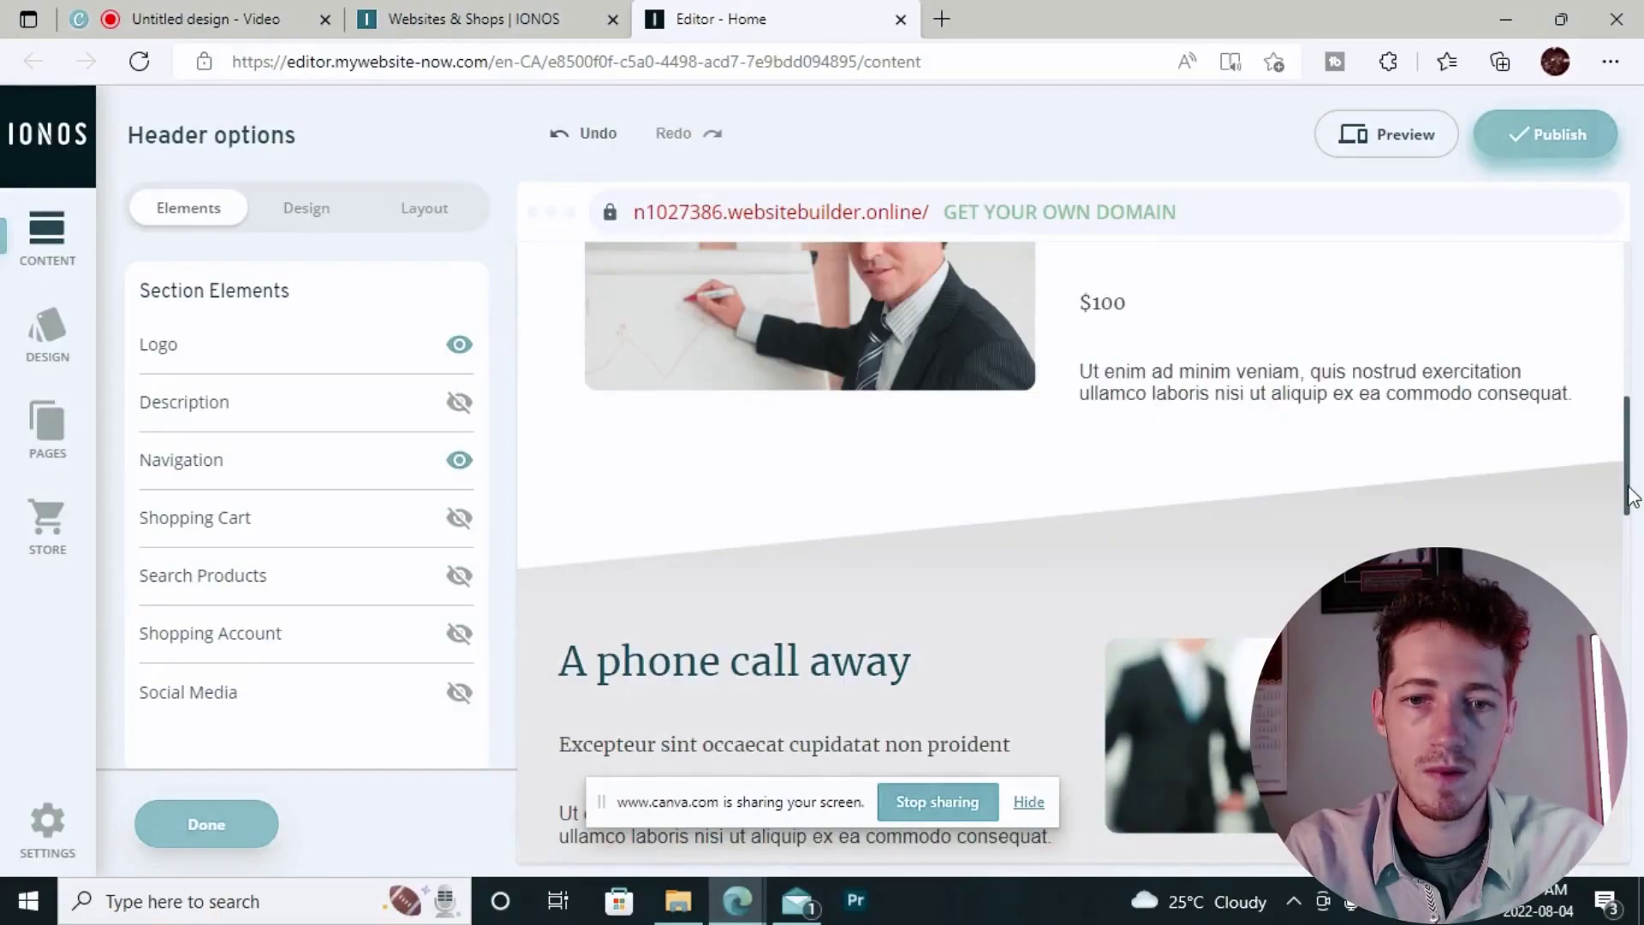
drag(1632, 498, 1637, 460)
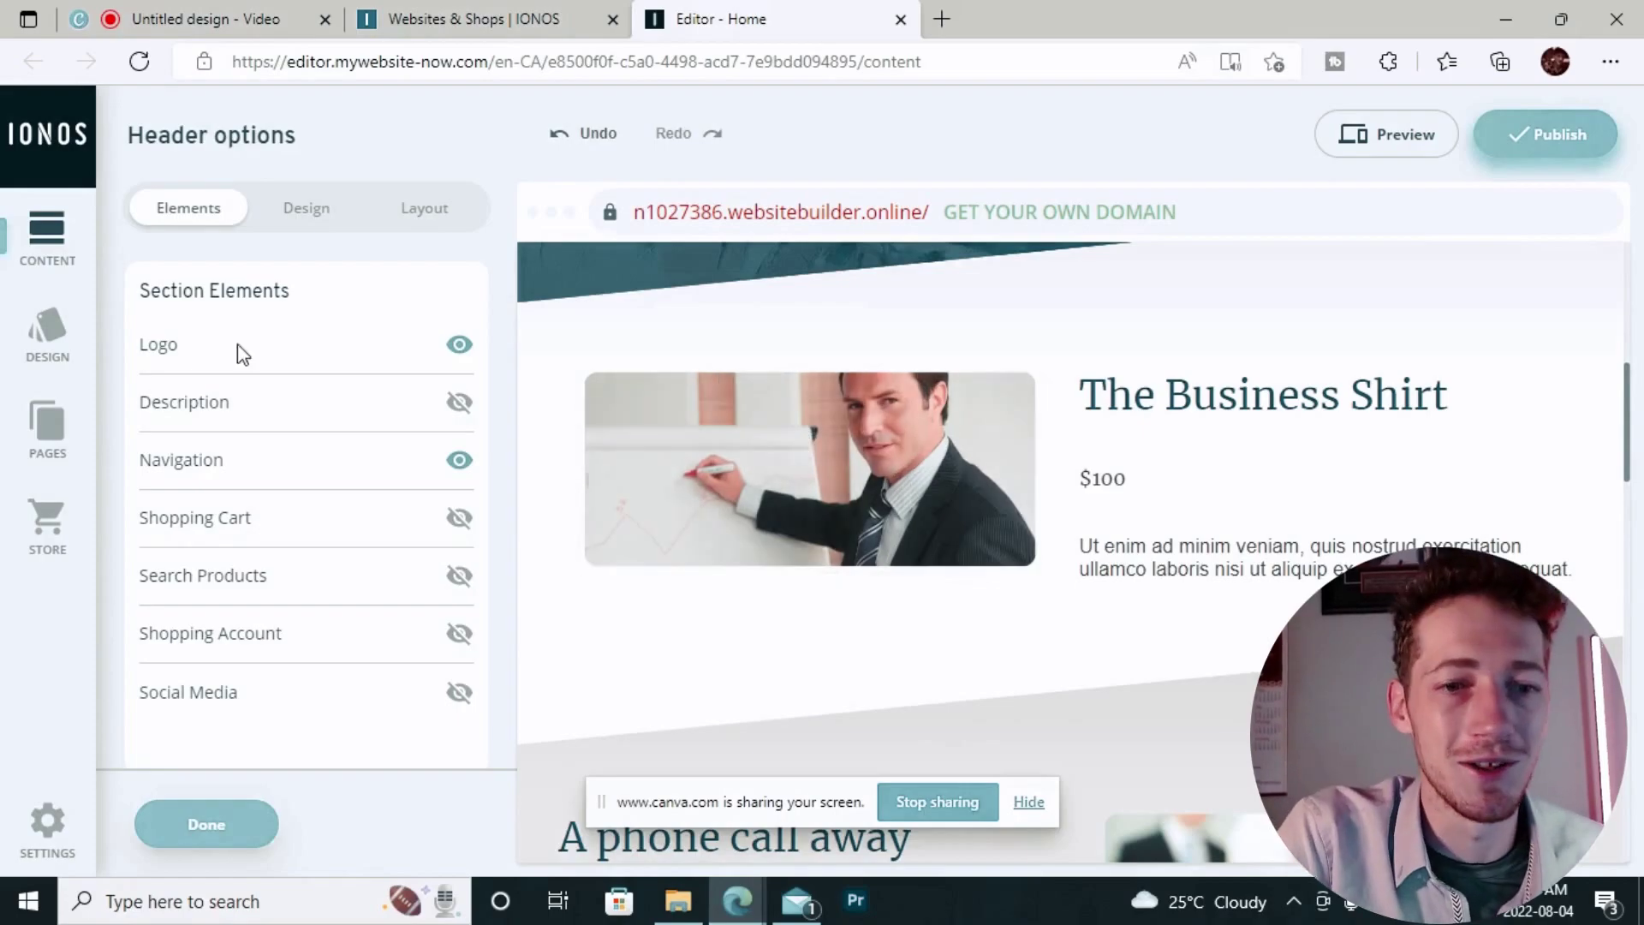
click(47, 520)
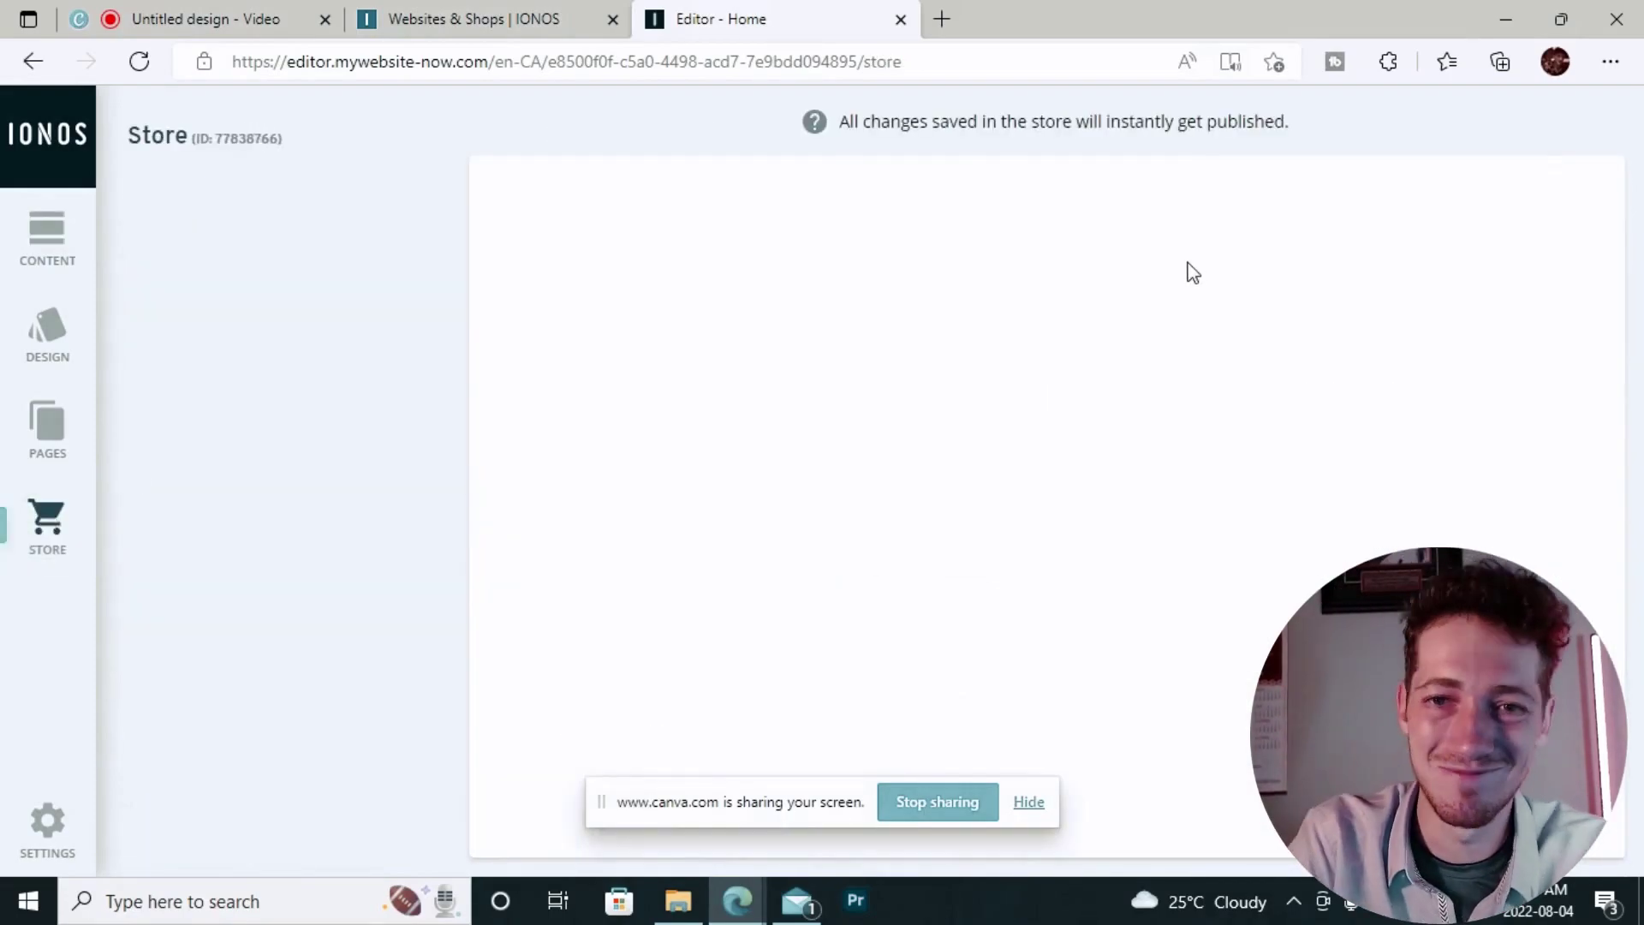
drag(1593, 254, 1593, 271)
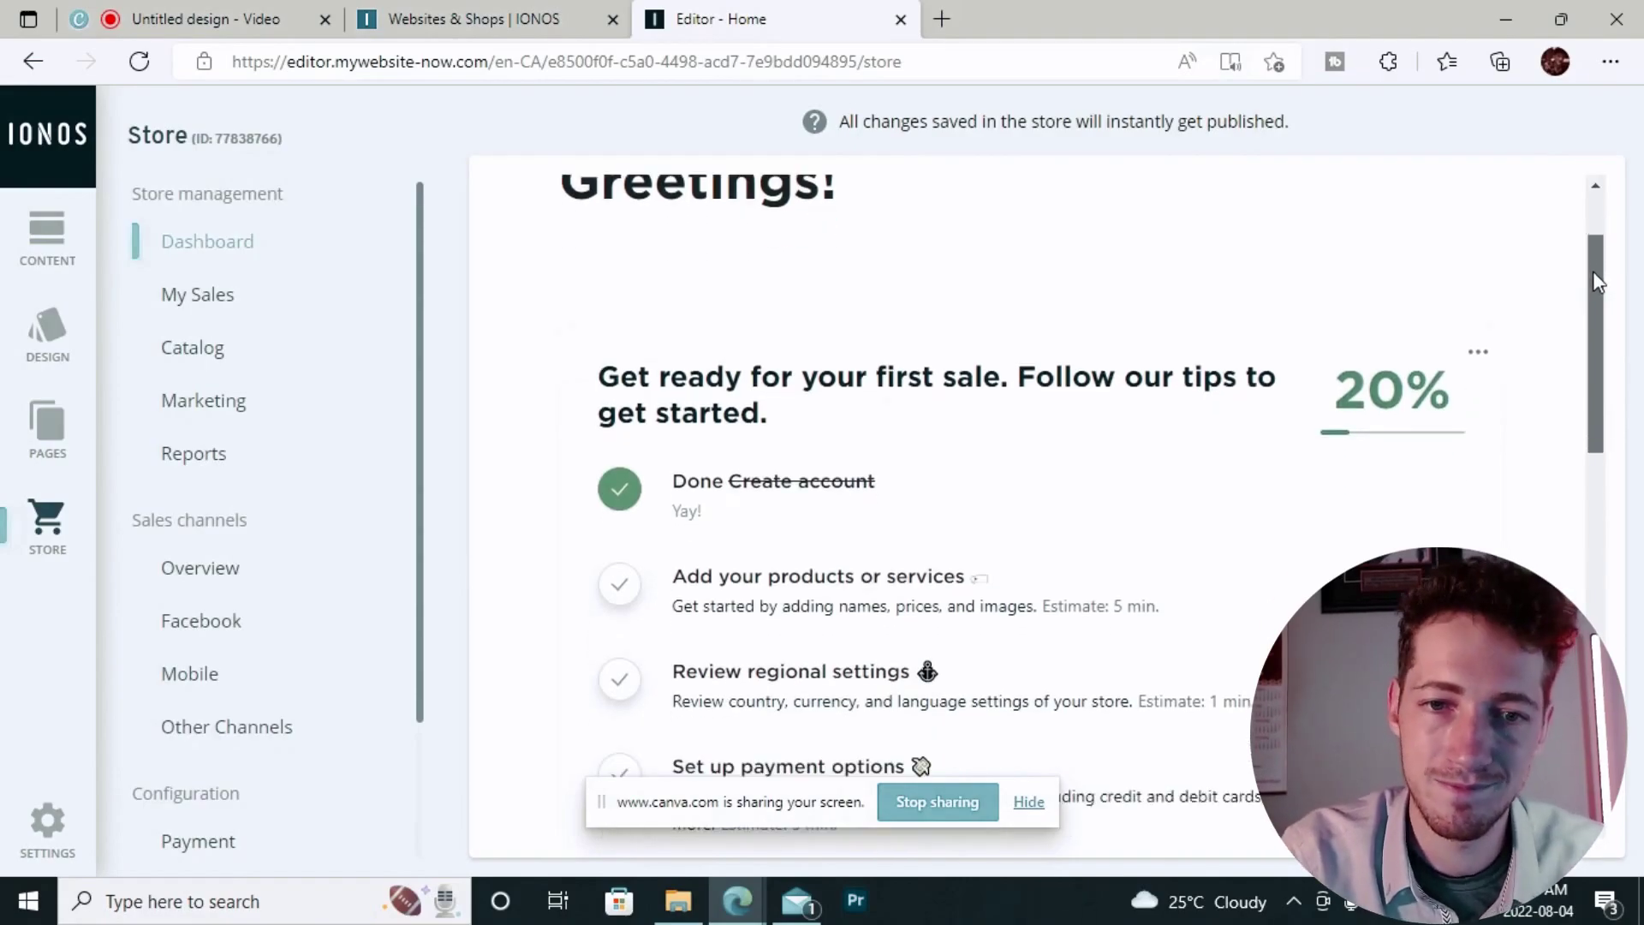
scroll(926, 358, down, 2)
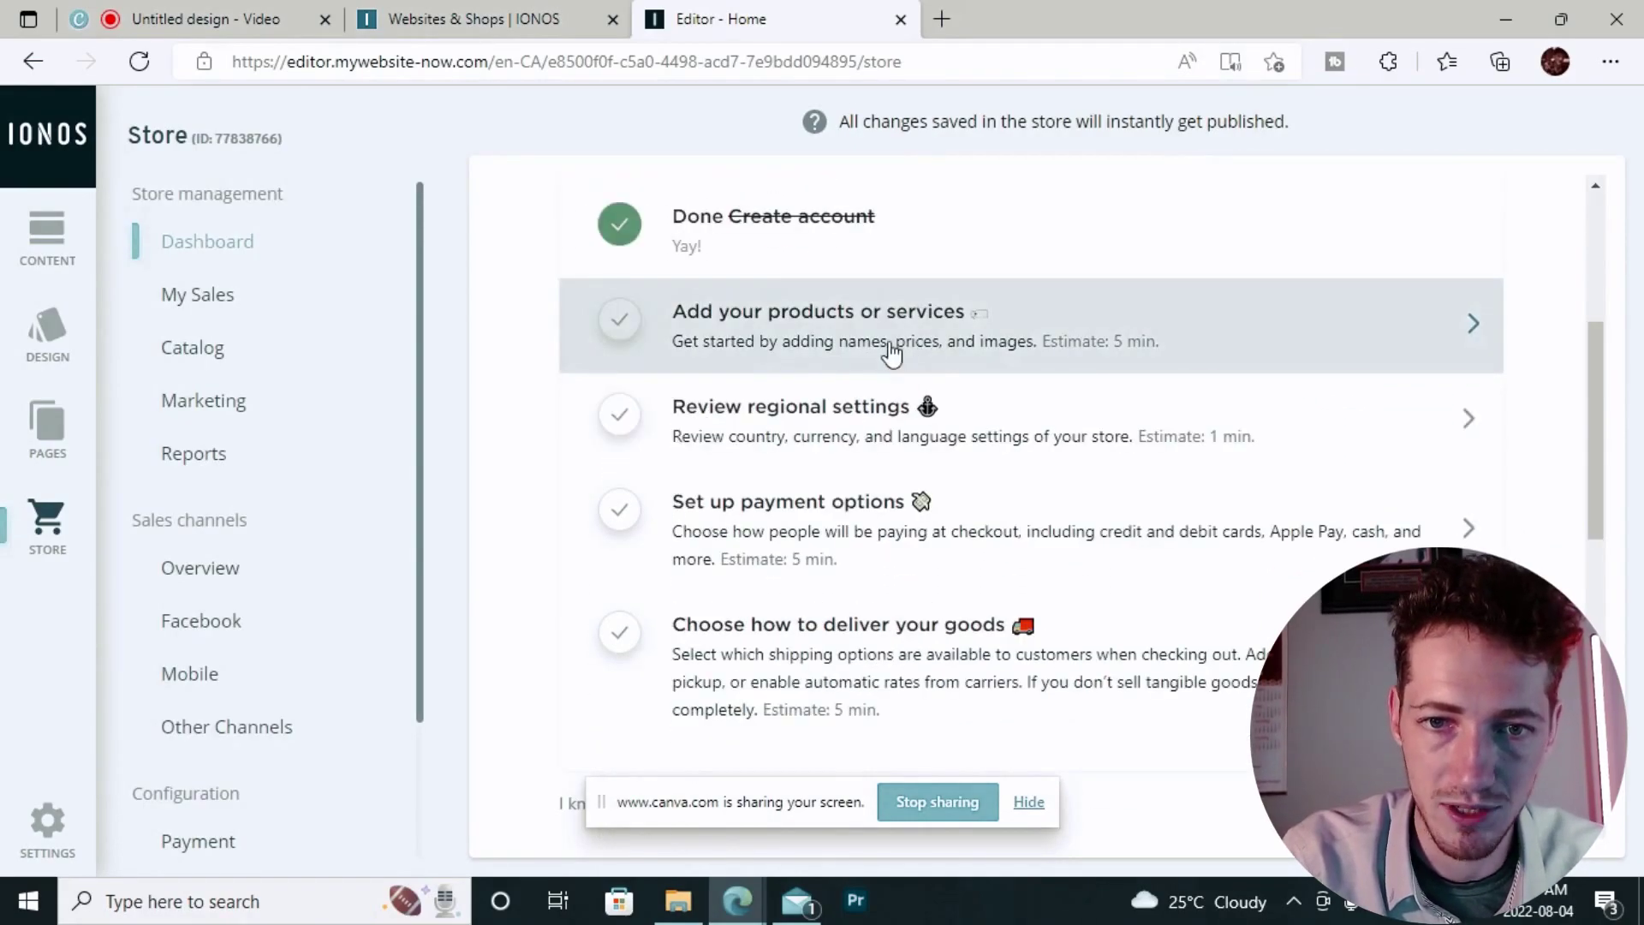
Create a new store product named Shirt without an image and set its price
click(890, 354)
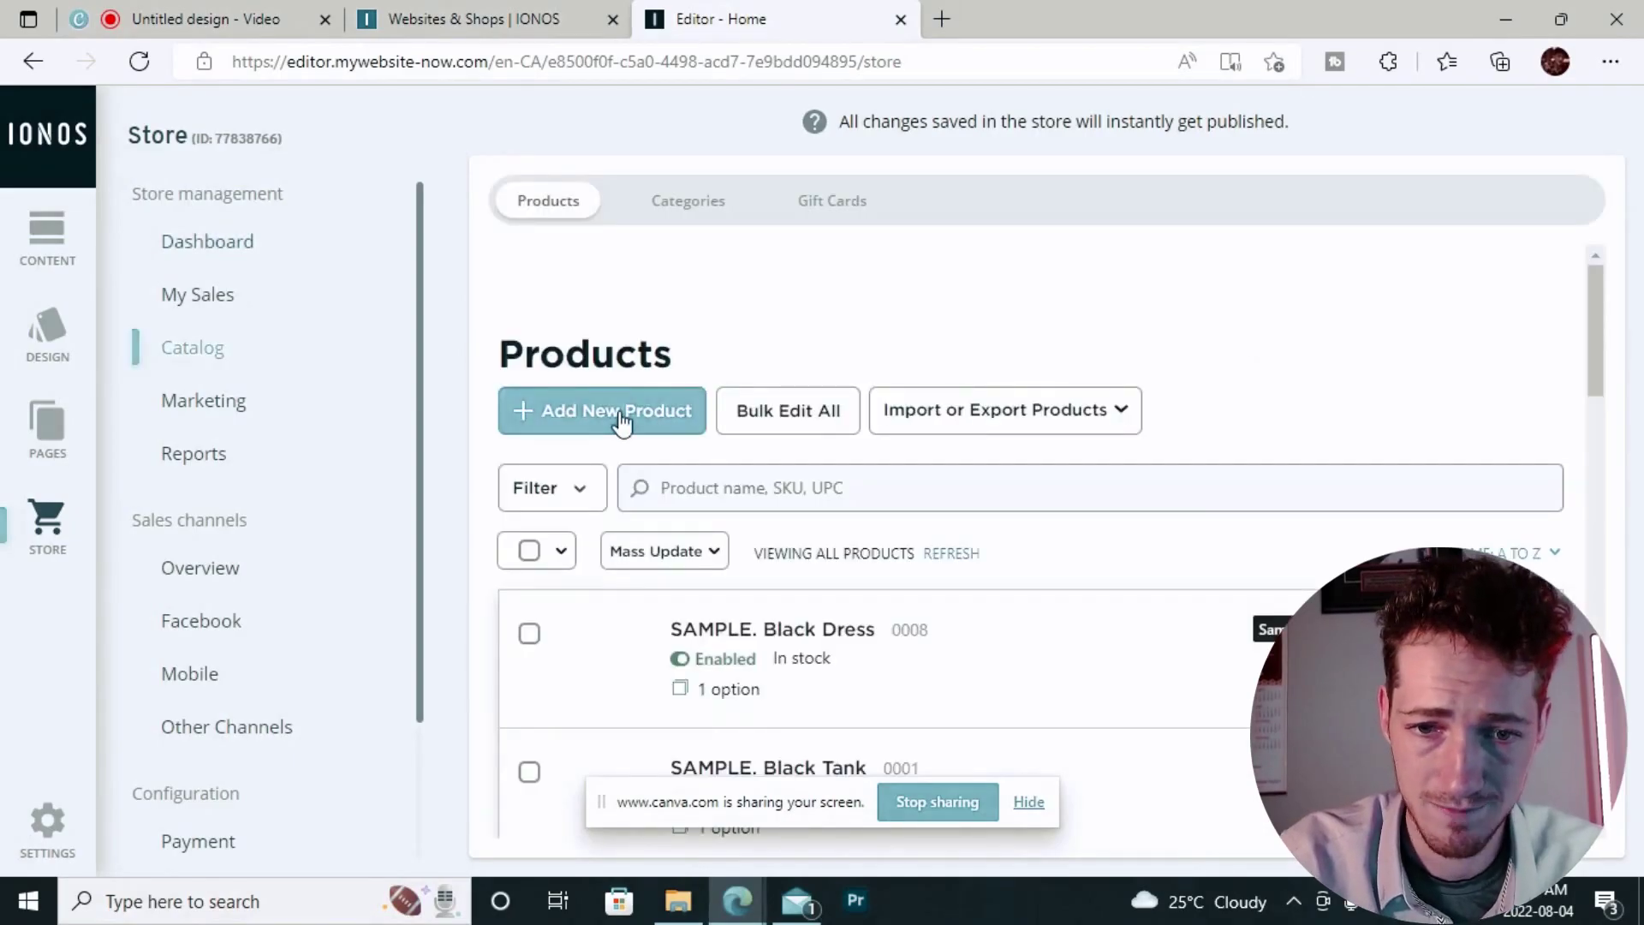
click(620, 423)
click(653, 536)
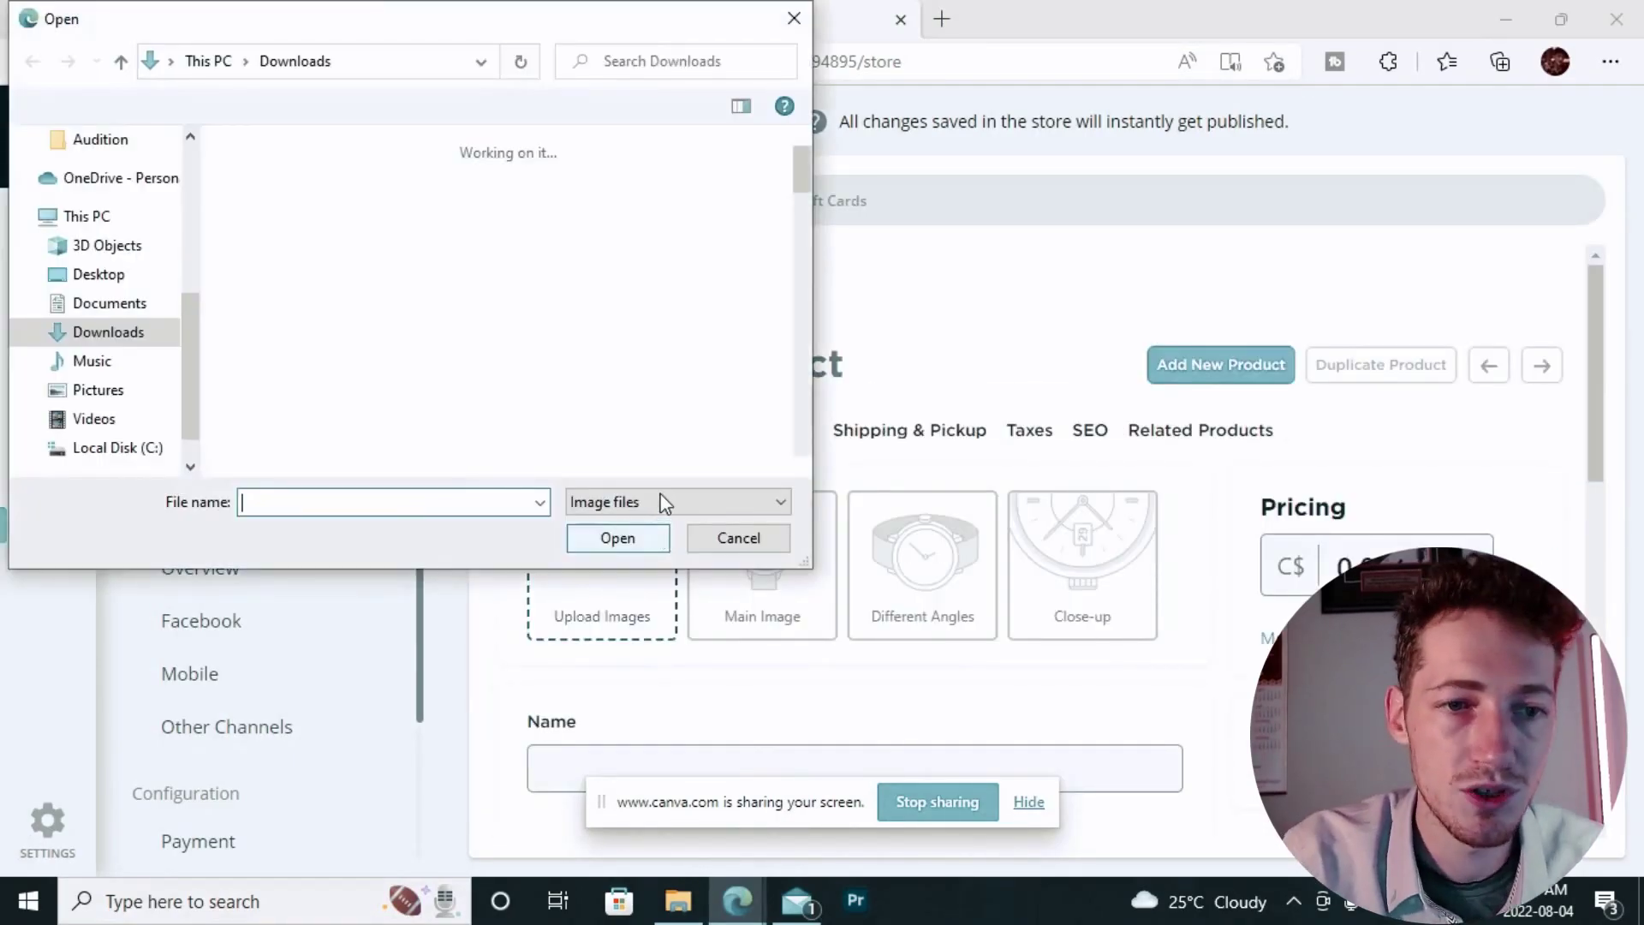
click(739, 537)
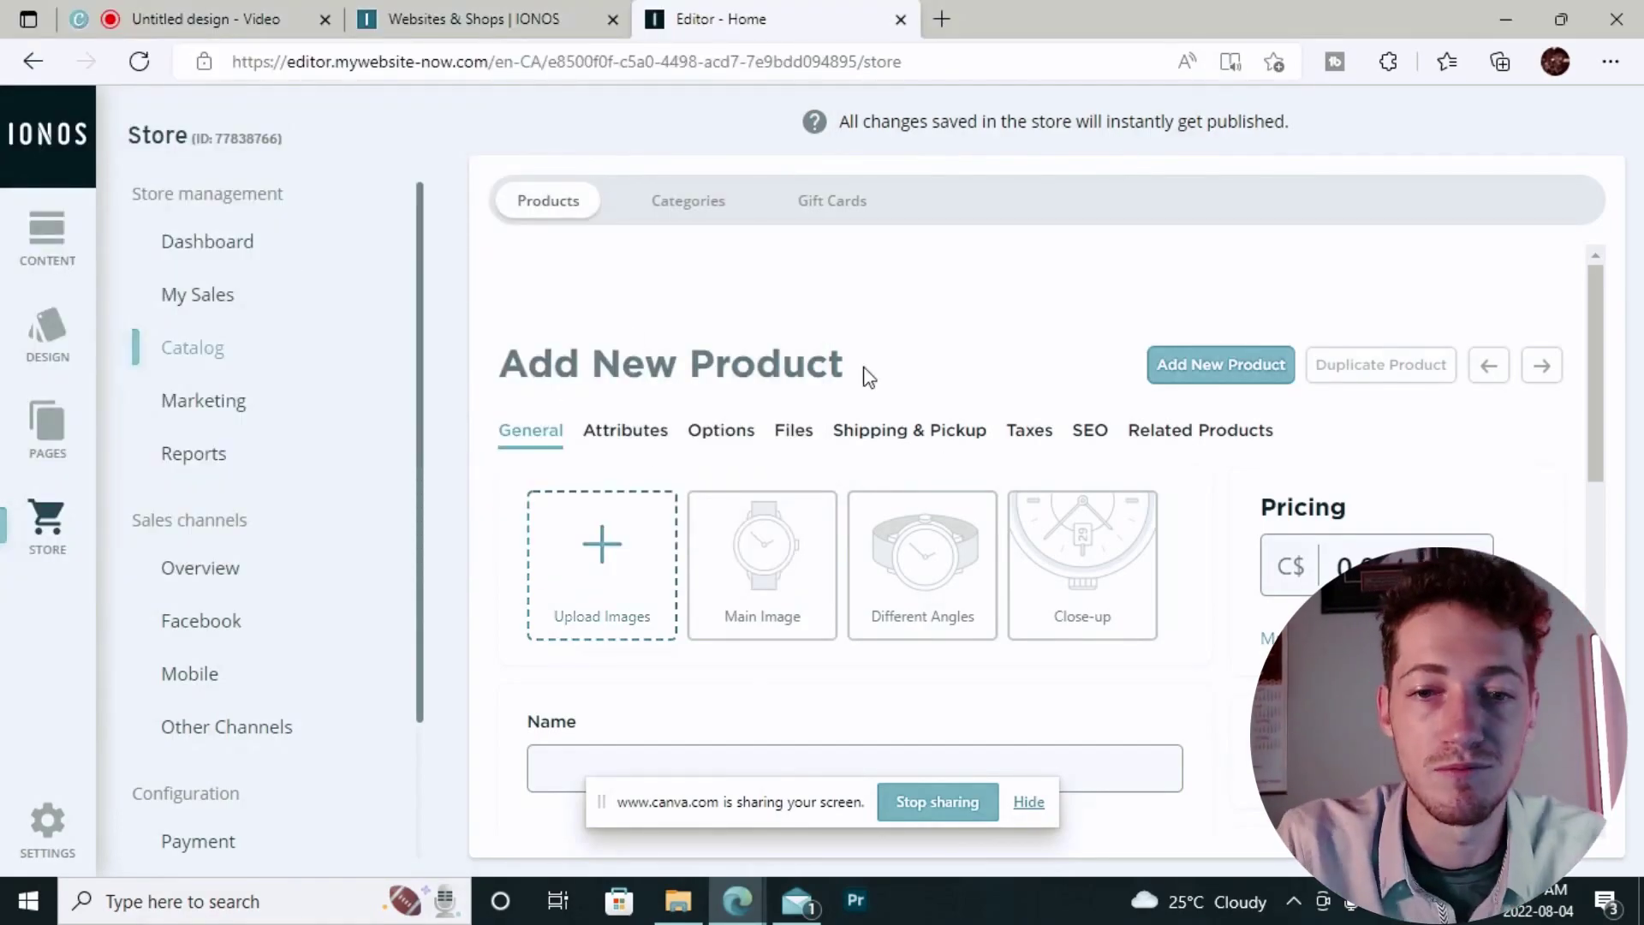
scroll(1603, 430, down, 1)
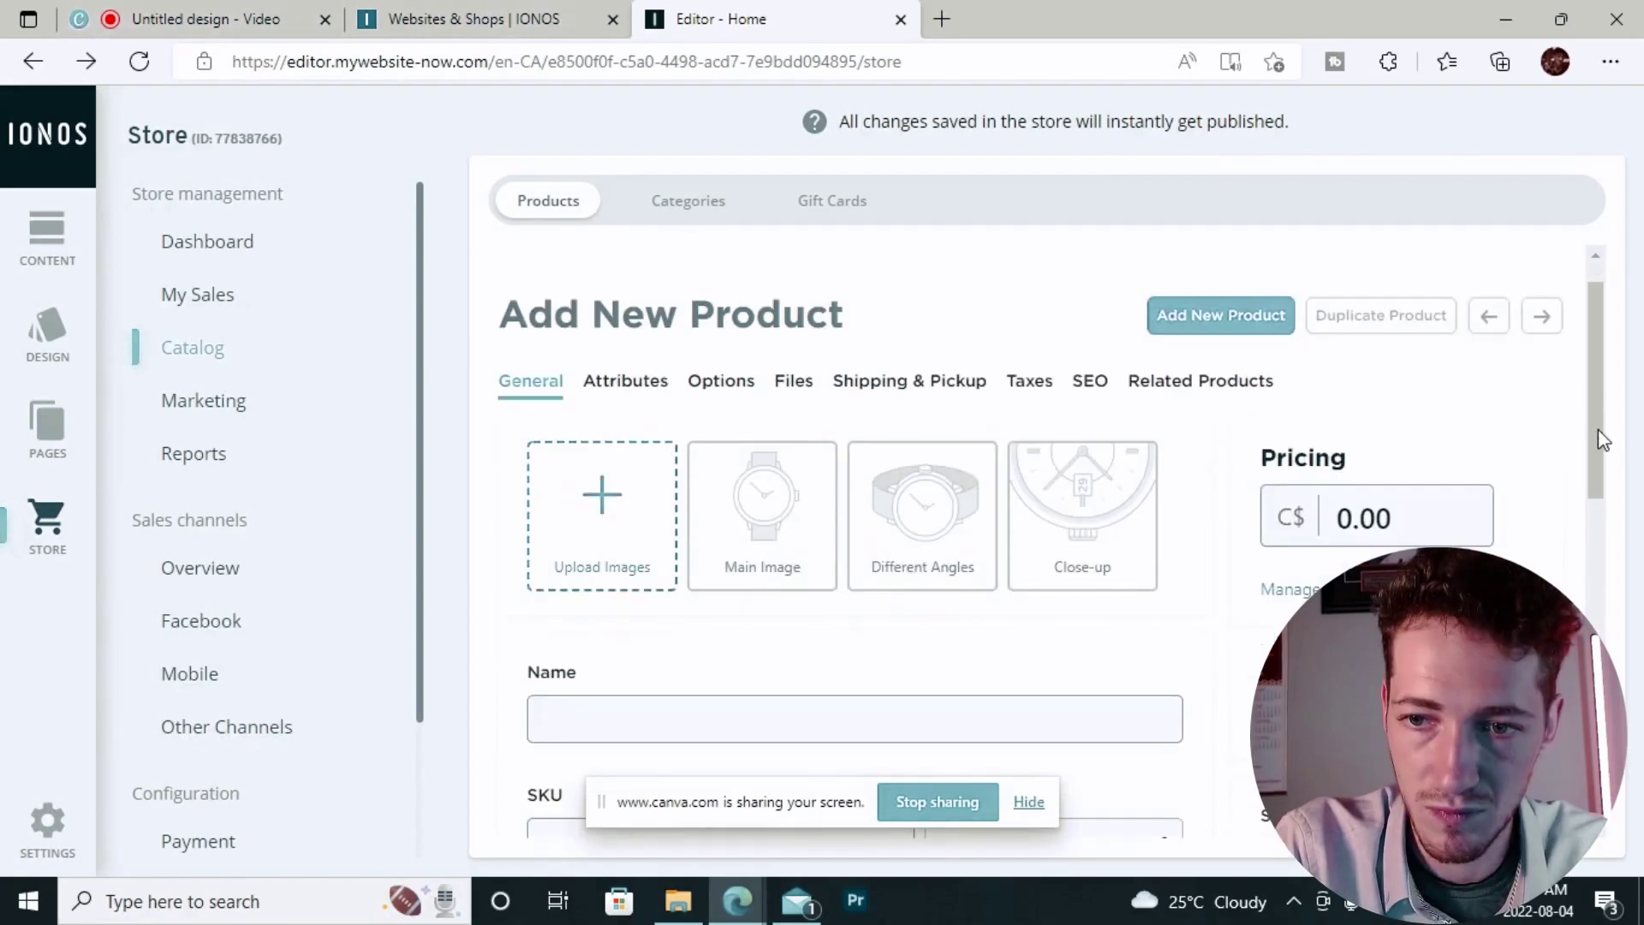
click(1402, 528)
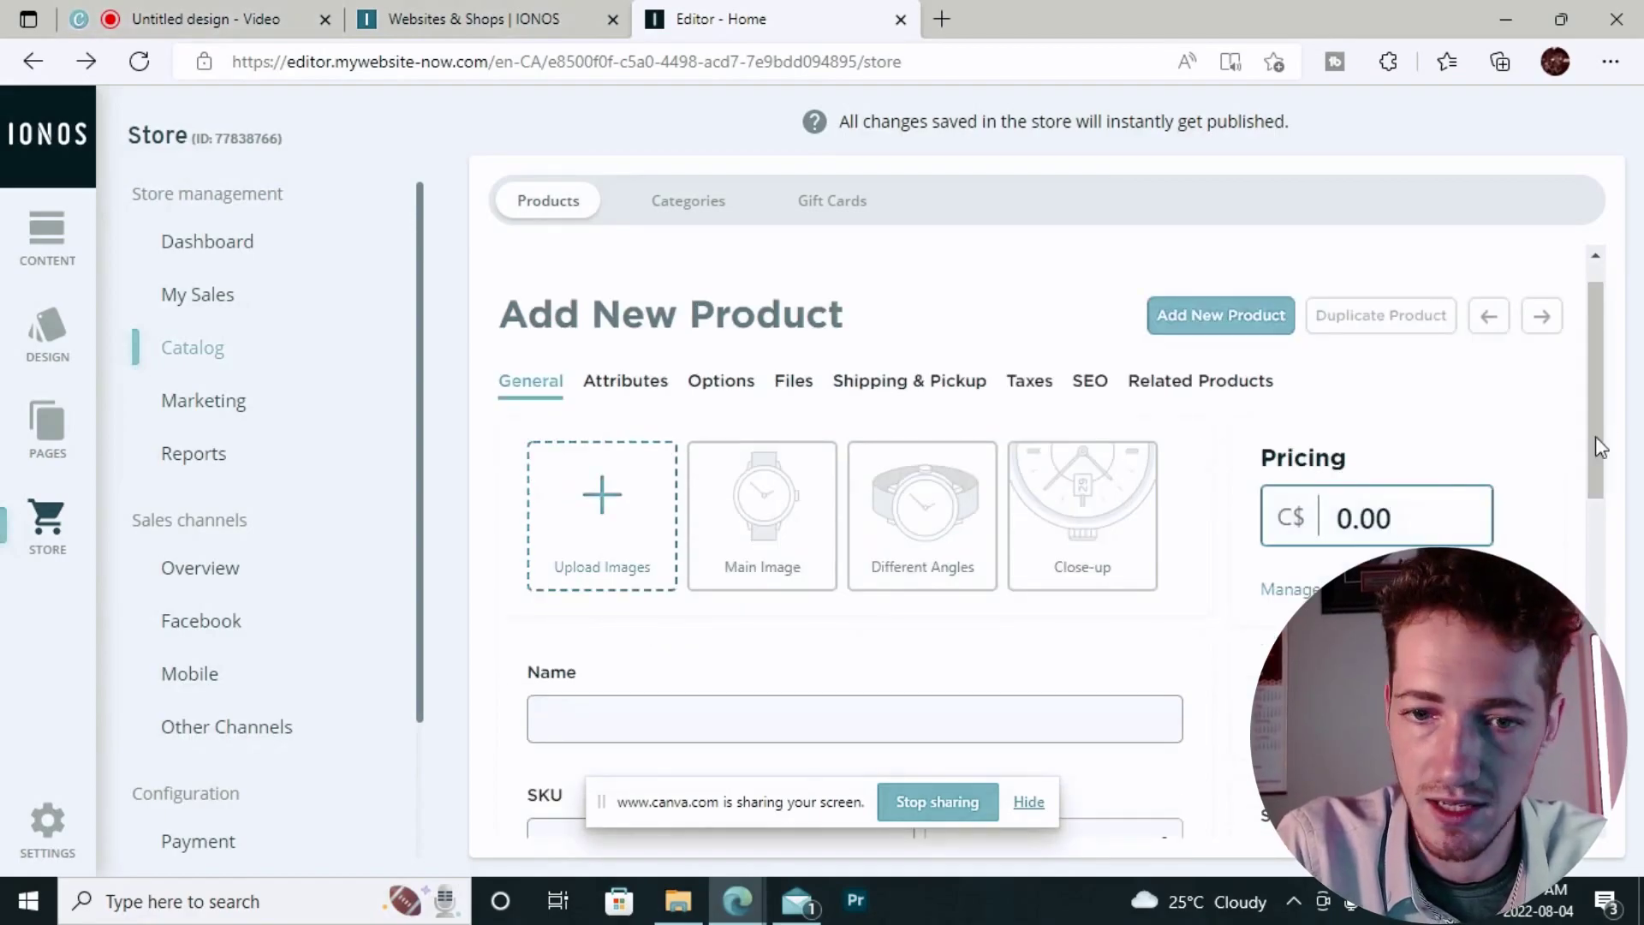
scroll(1594, 441, down, 3)
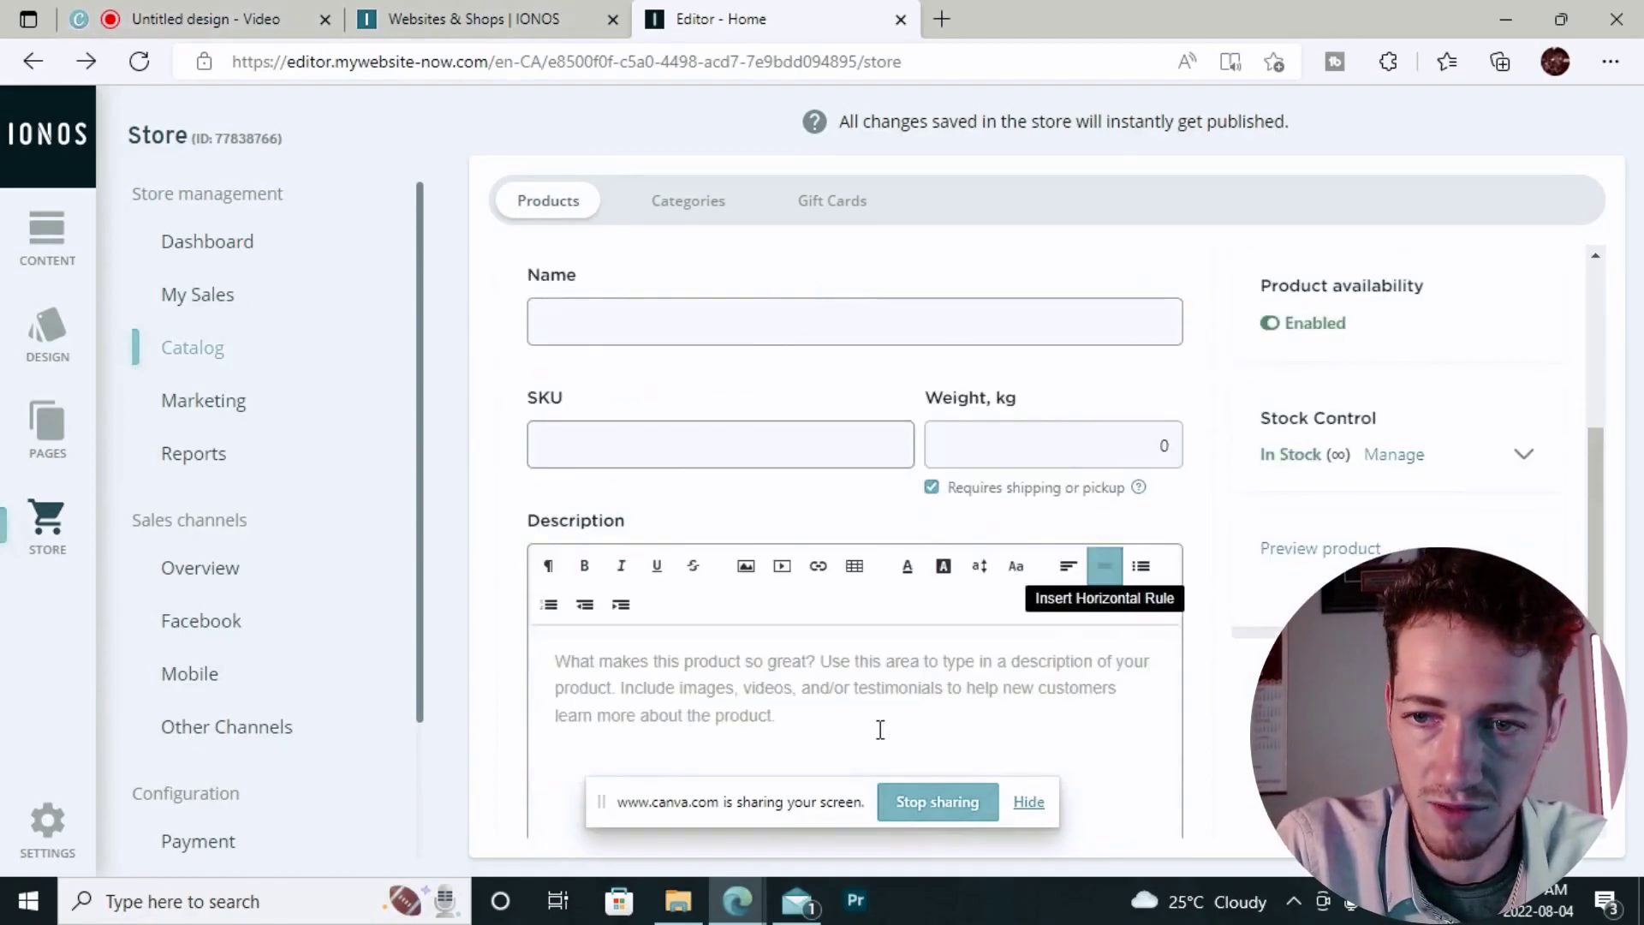
scroll(1620, 575, up, 2)
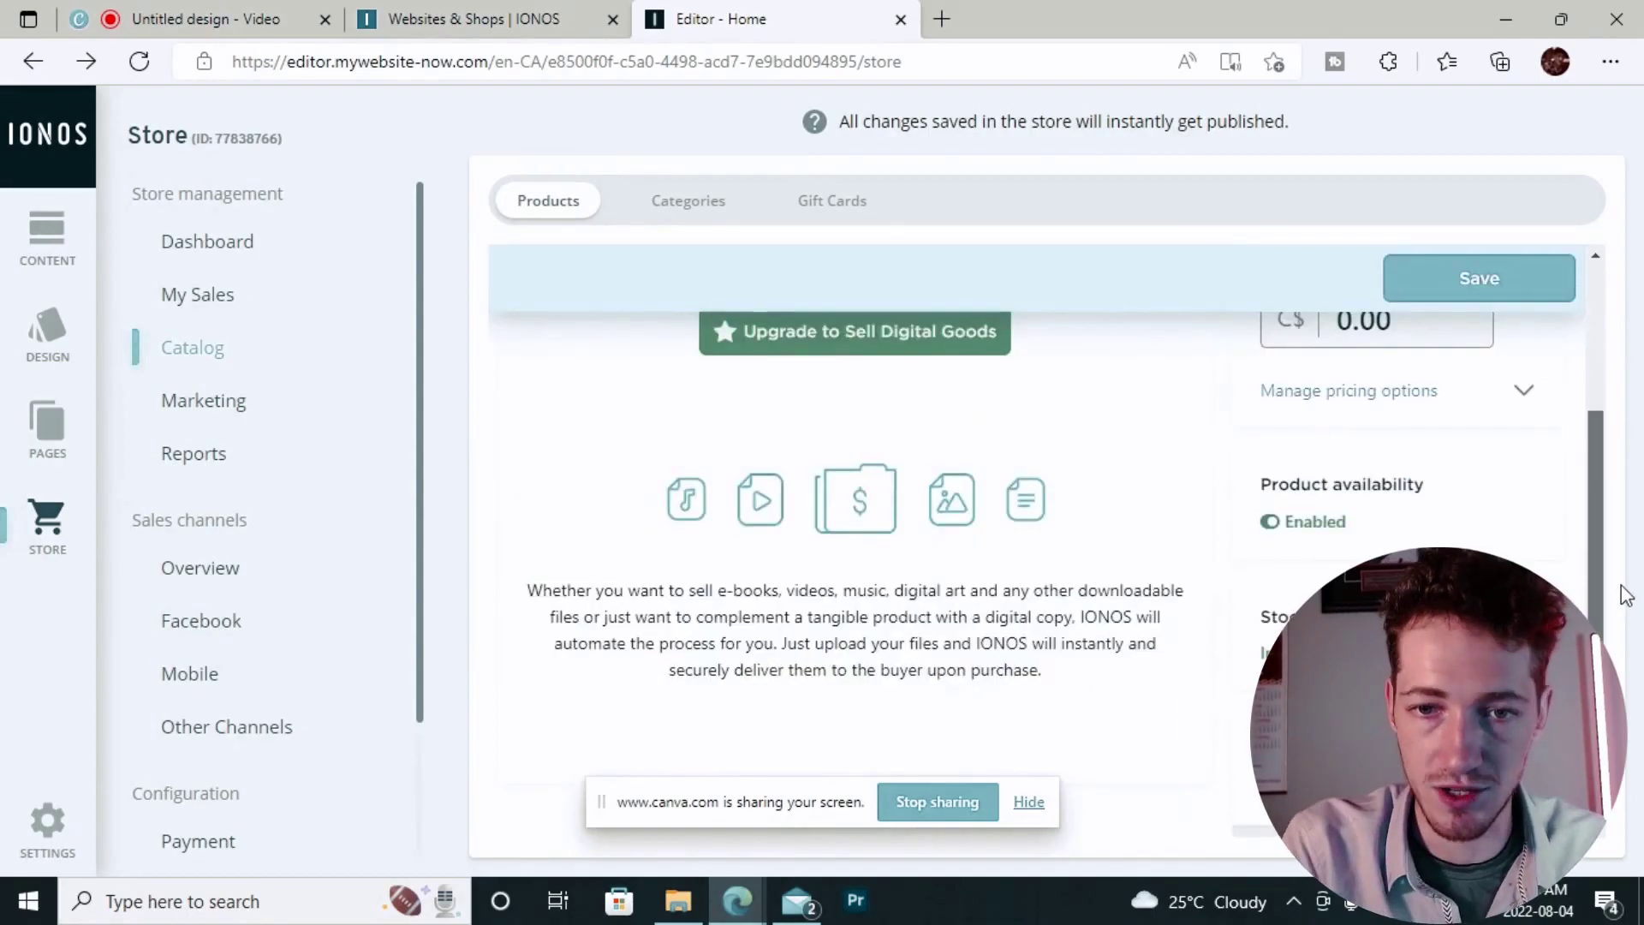
scroll(1619, 588, up, 2)
scroll(1612, 488, down, 1)
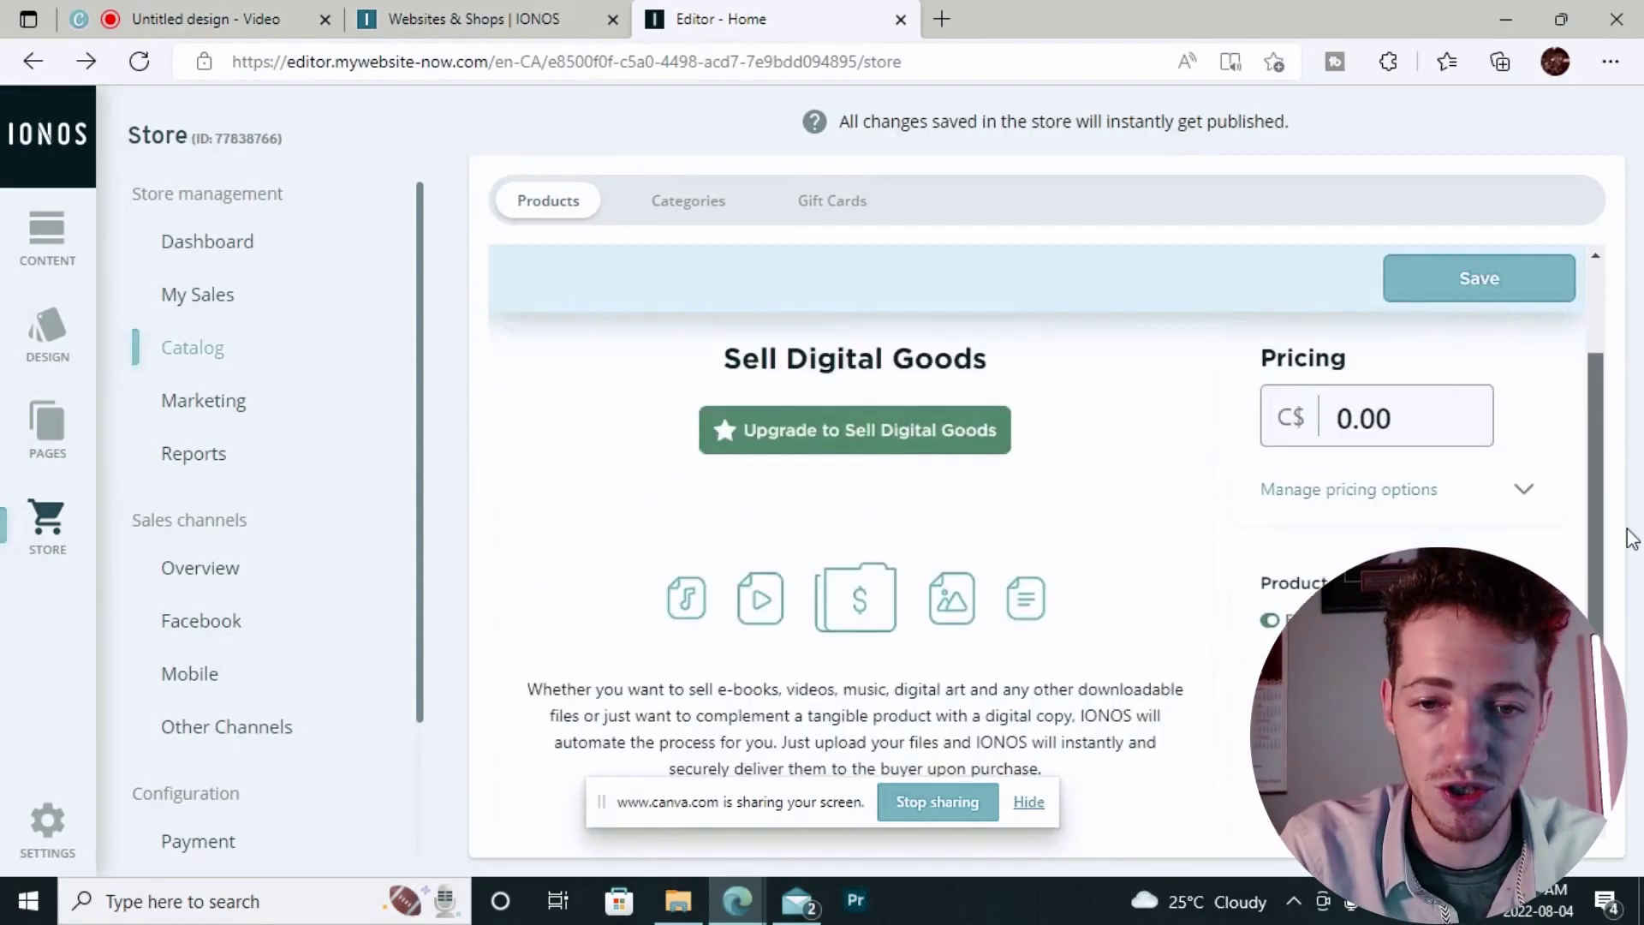
scroll(1632, 538, down, 1)
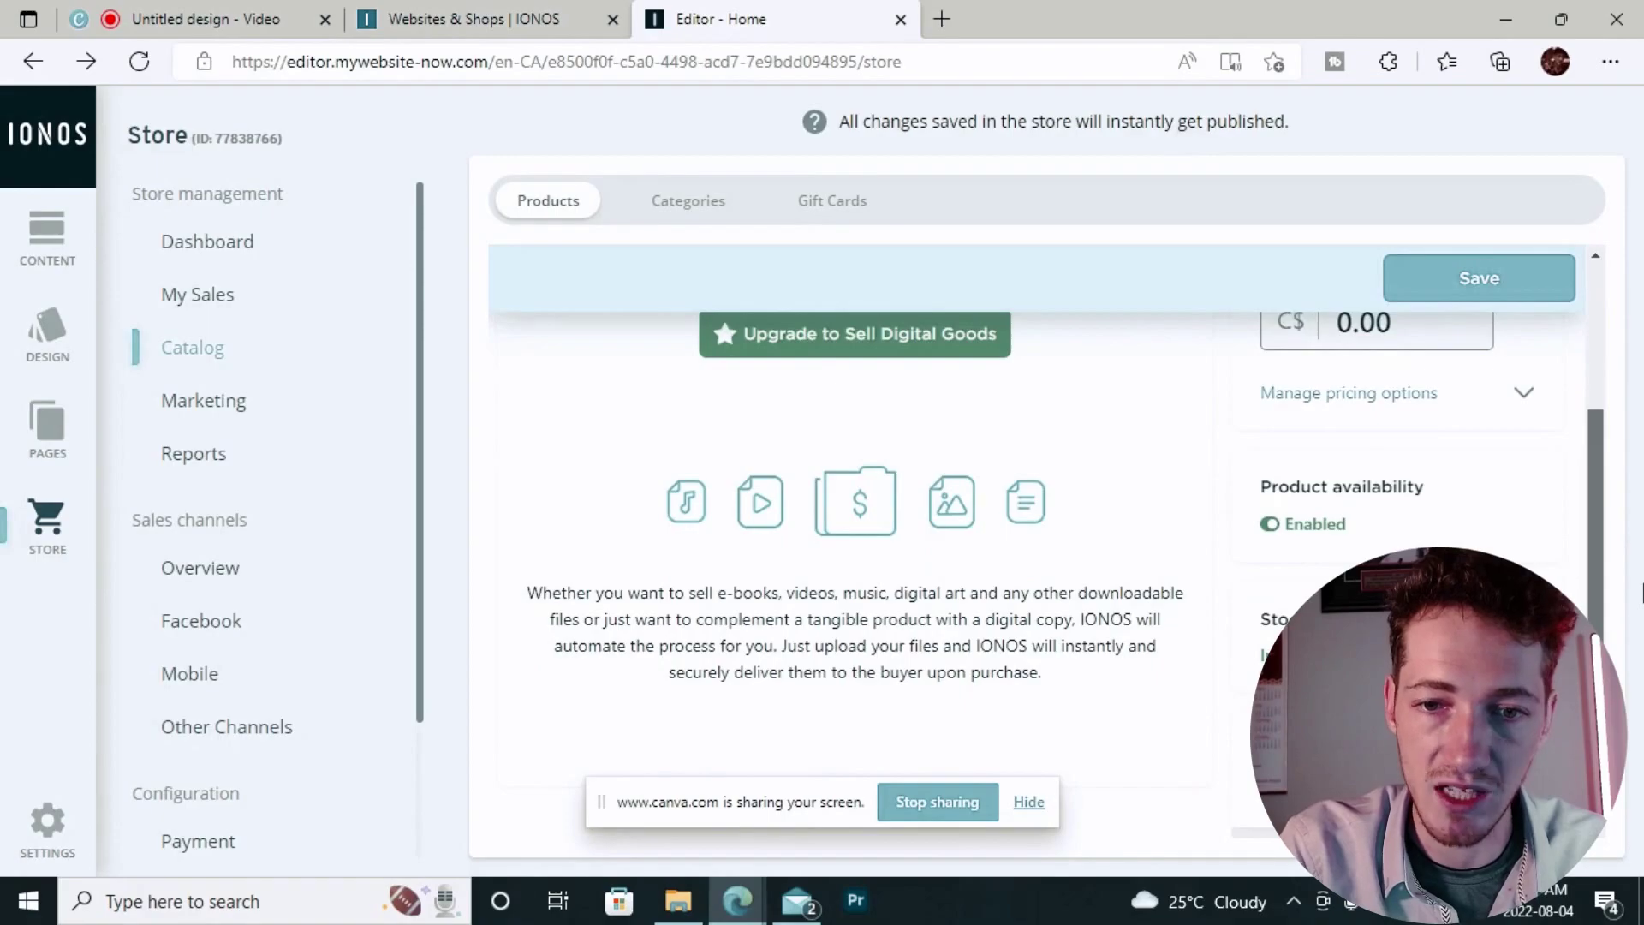
scroll(1641, 594, down, 1)
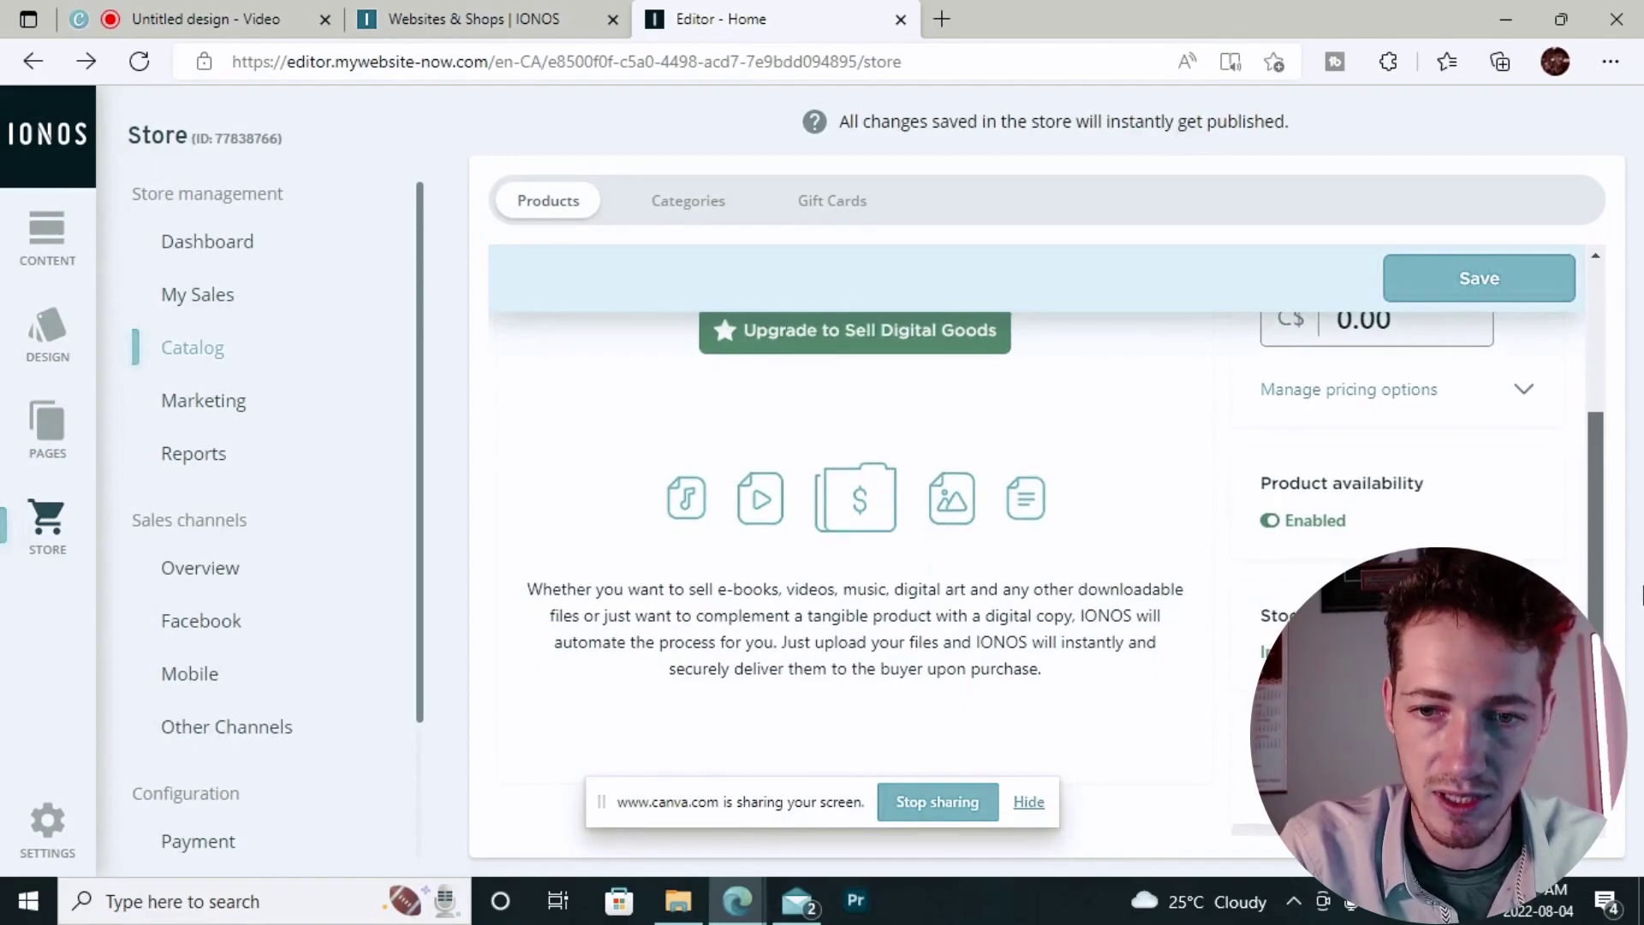
scroll(1640, 594, down, 1)
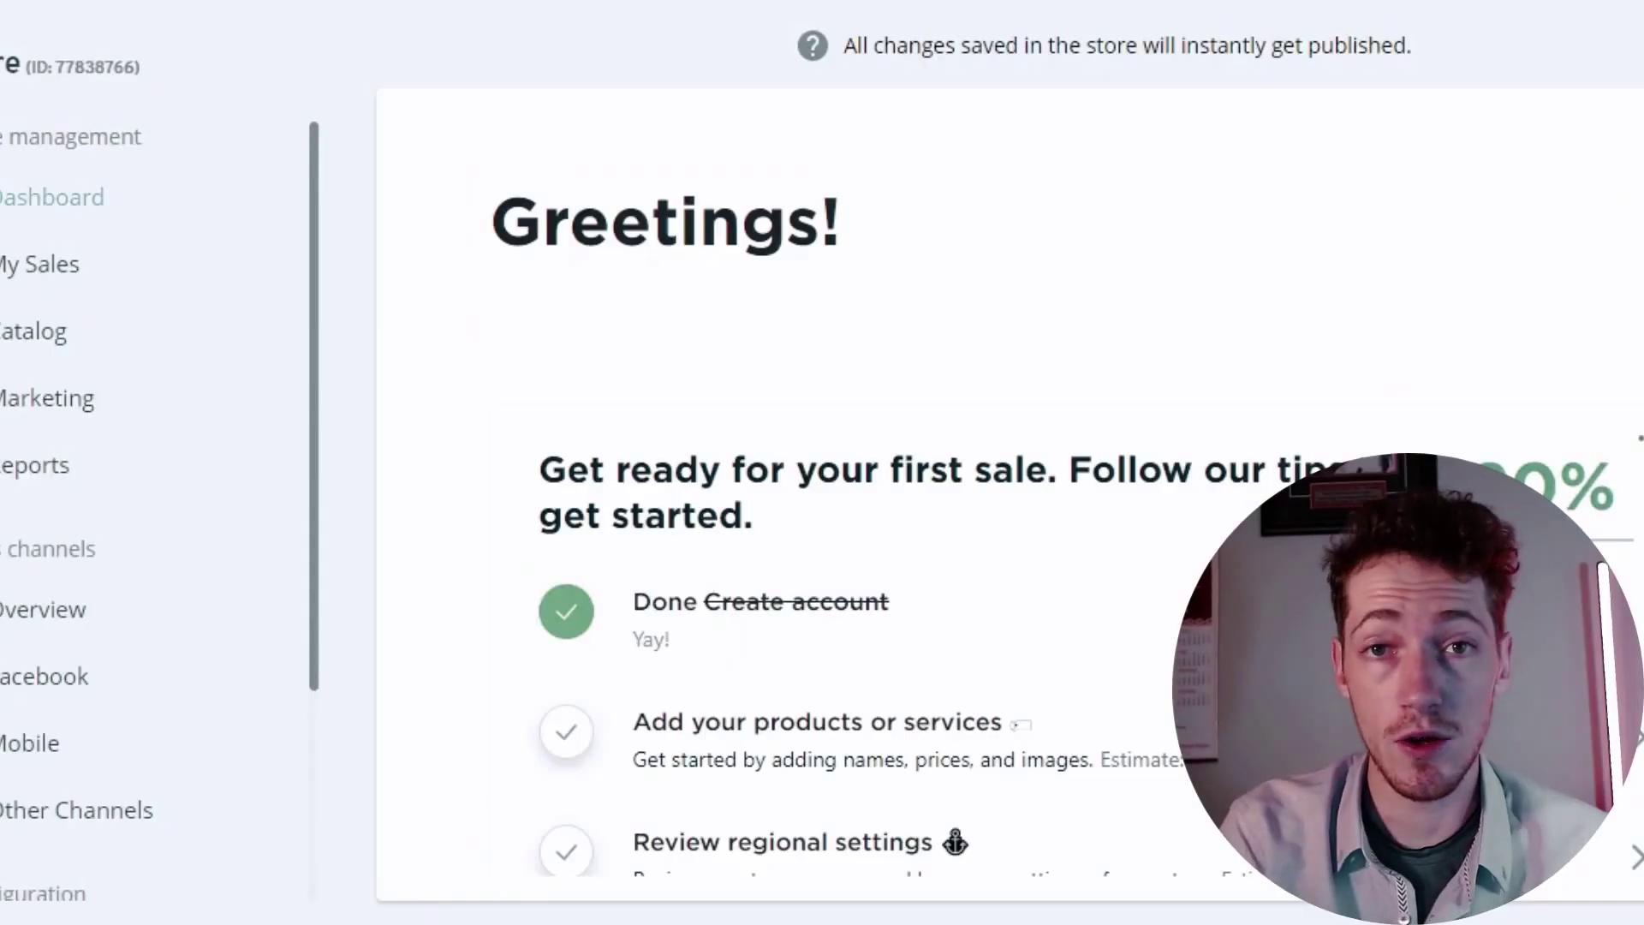
scroll(1002, 514, down, 1)
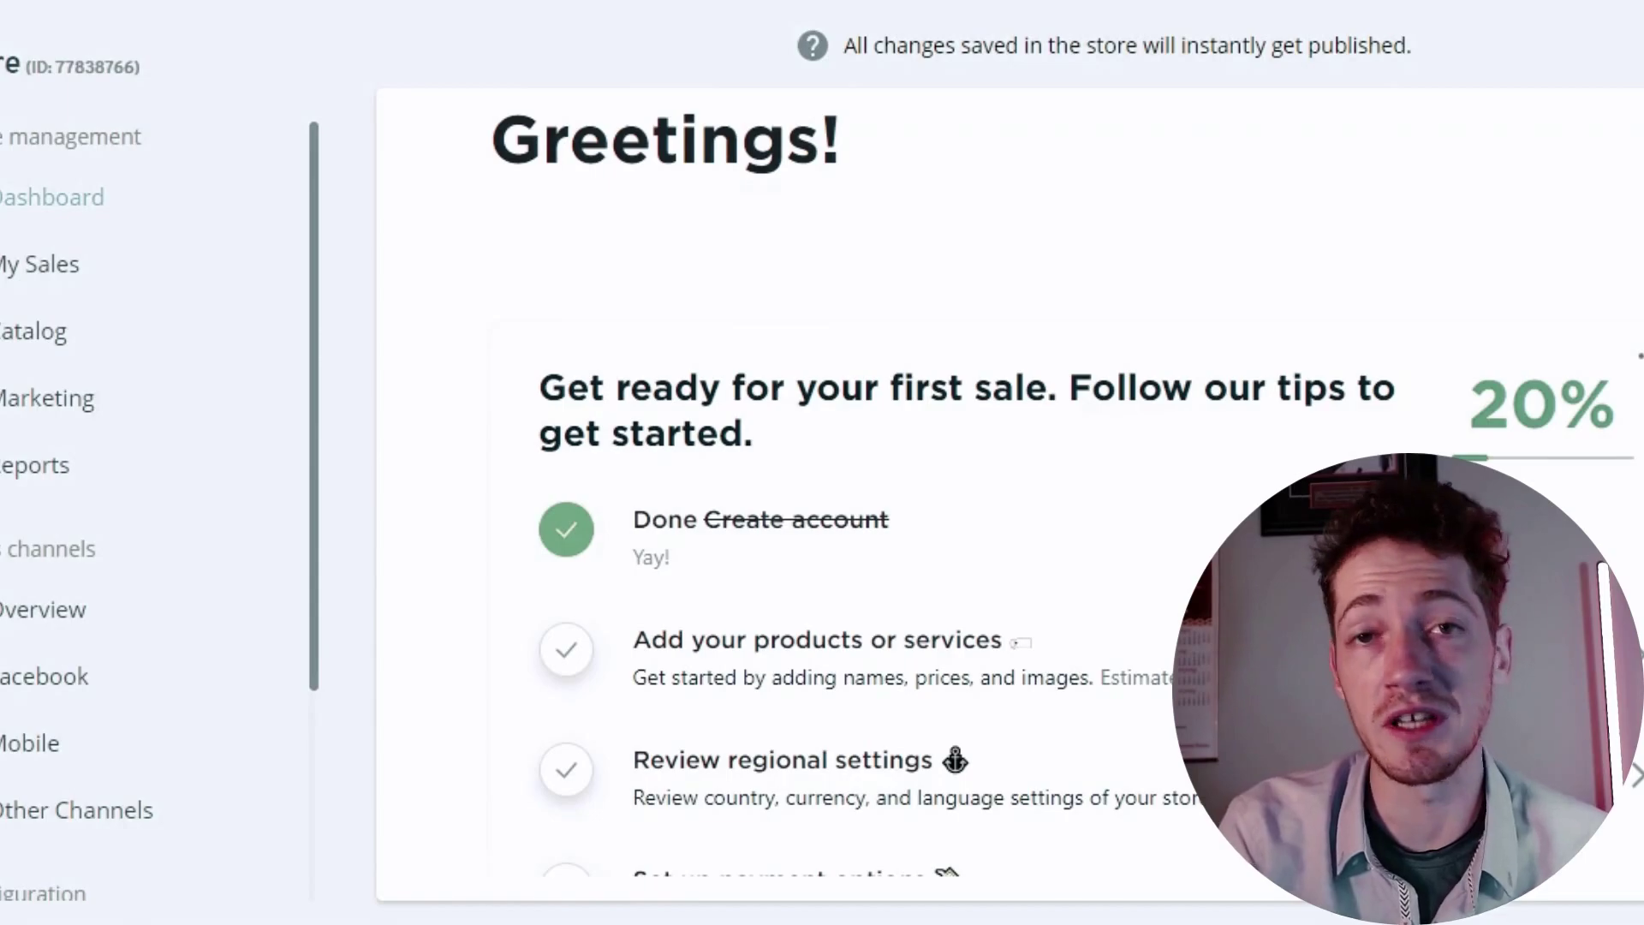
scroll(1002, 514, down, 1)
scroll(1002, 513, down, 1)
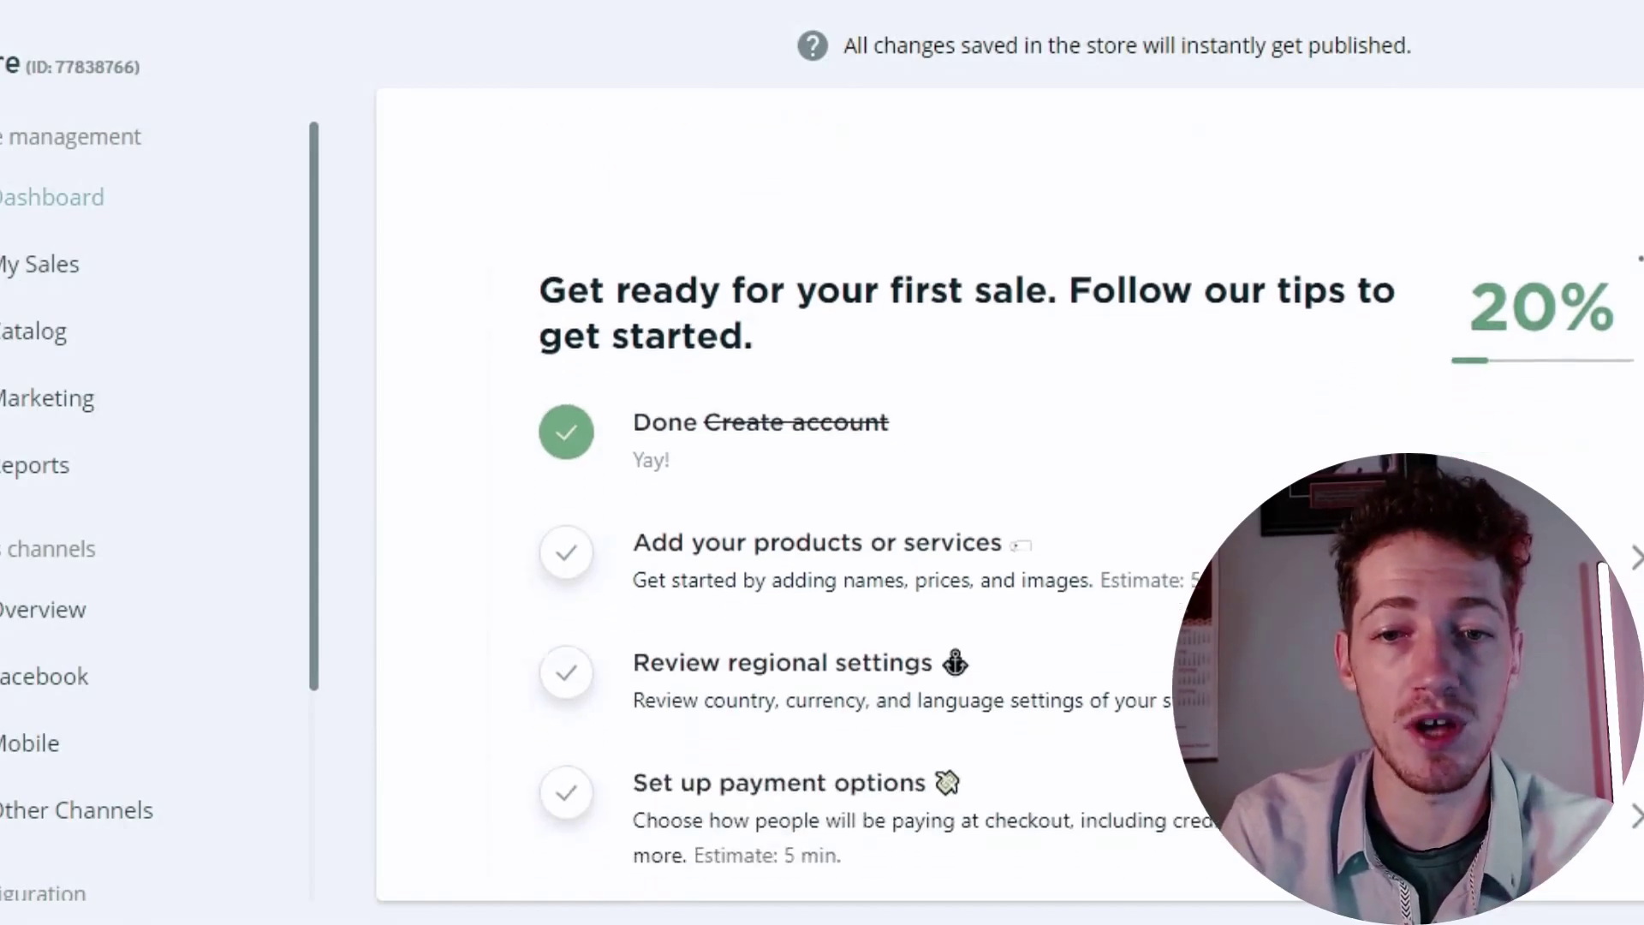
scroll(1003, 515, down, 2)
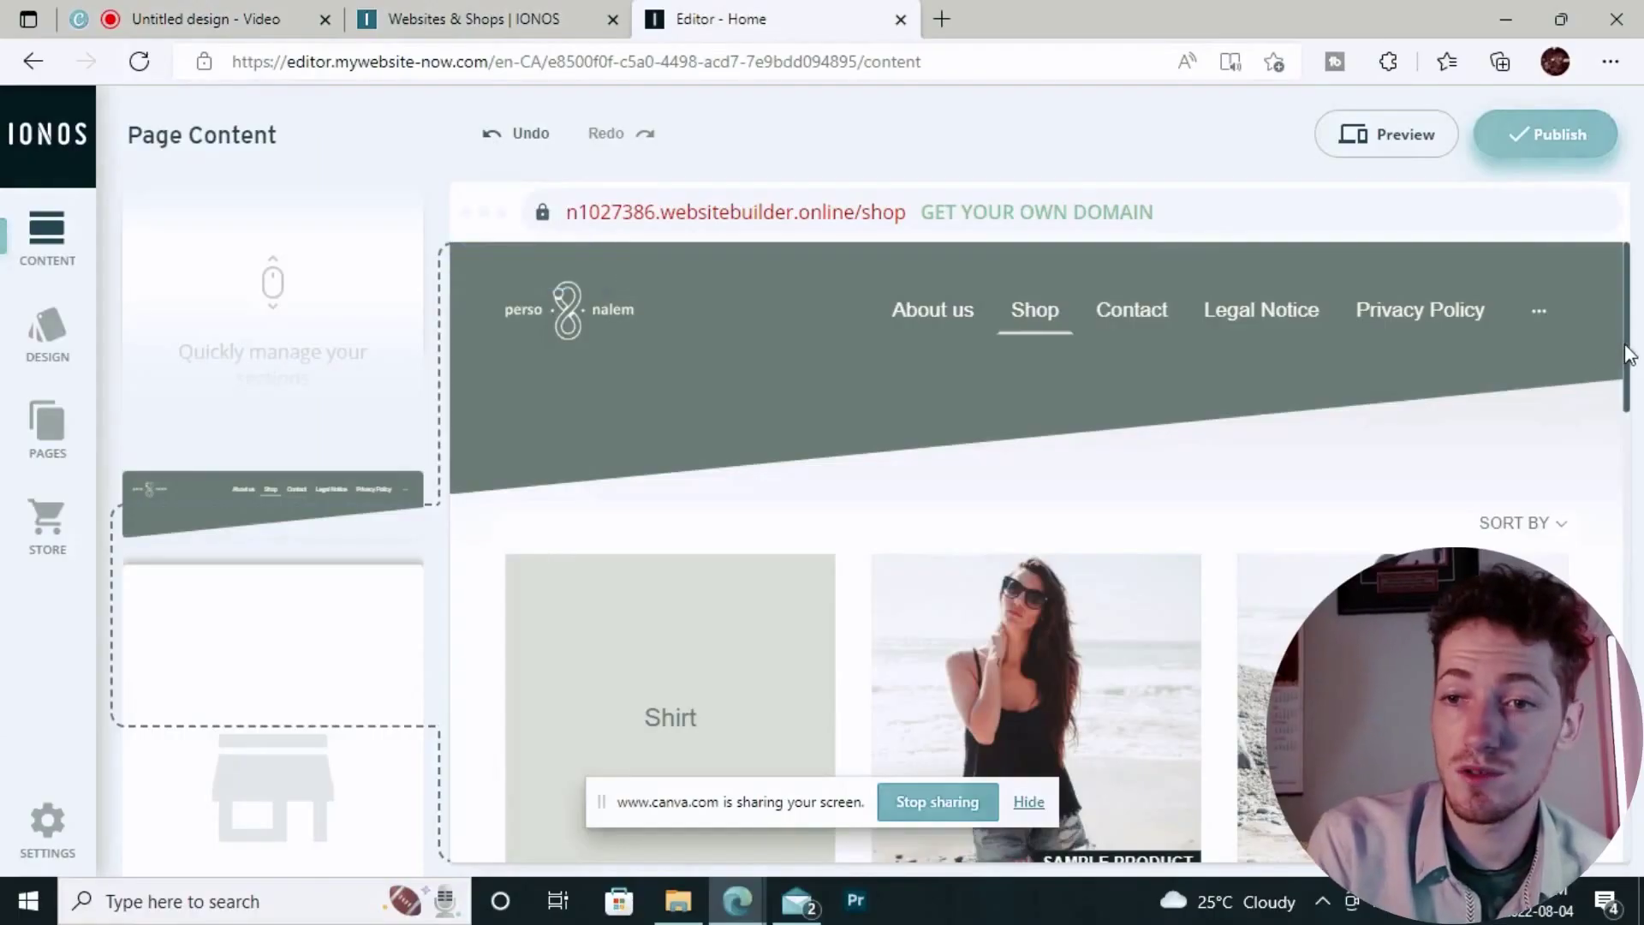
scroll(1626, 349, down, 1)
scroll(1629, 373, down, 1)
scroll(1627, 375, down, 1)
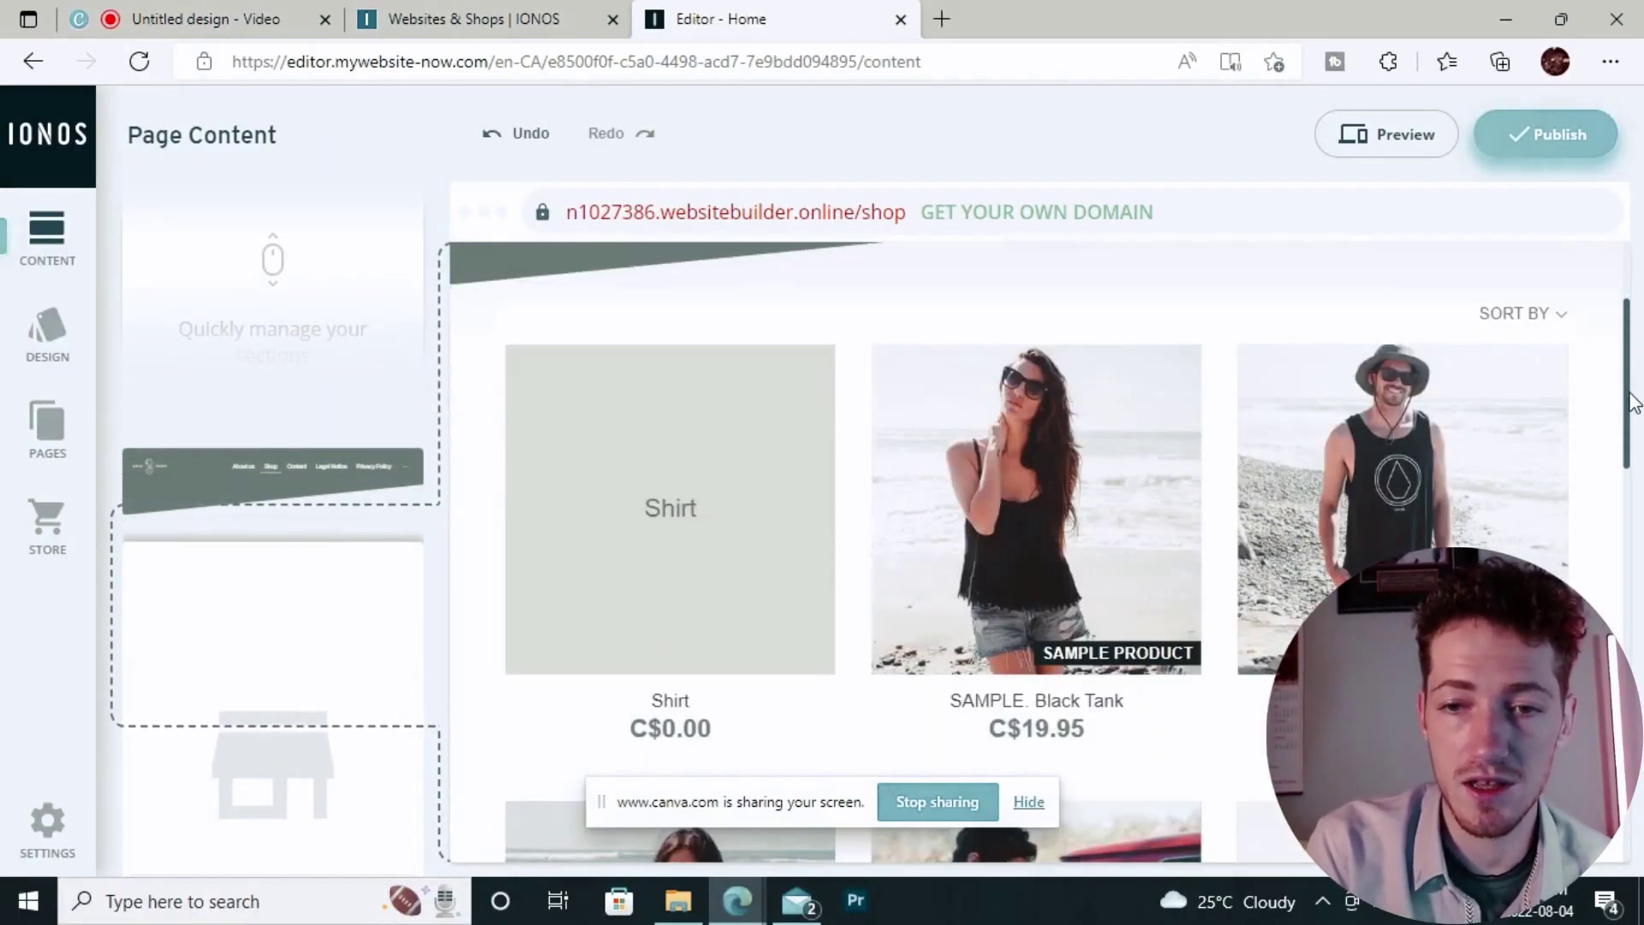
mouse_move(1632, 403)
mouse_down()
mouse_move(1635, 806)
mouse_move(1639, 463)
mouse_move(1631, 643)
mouse_up()
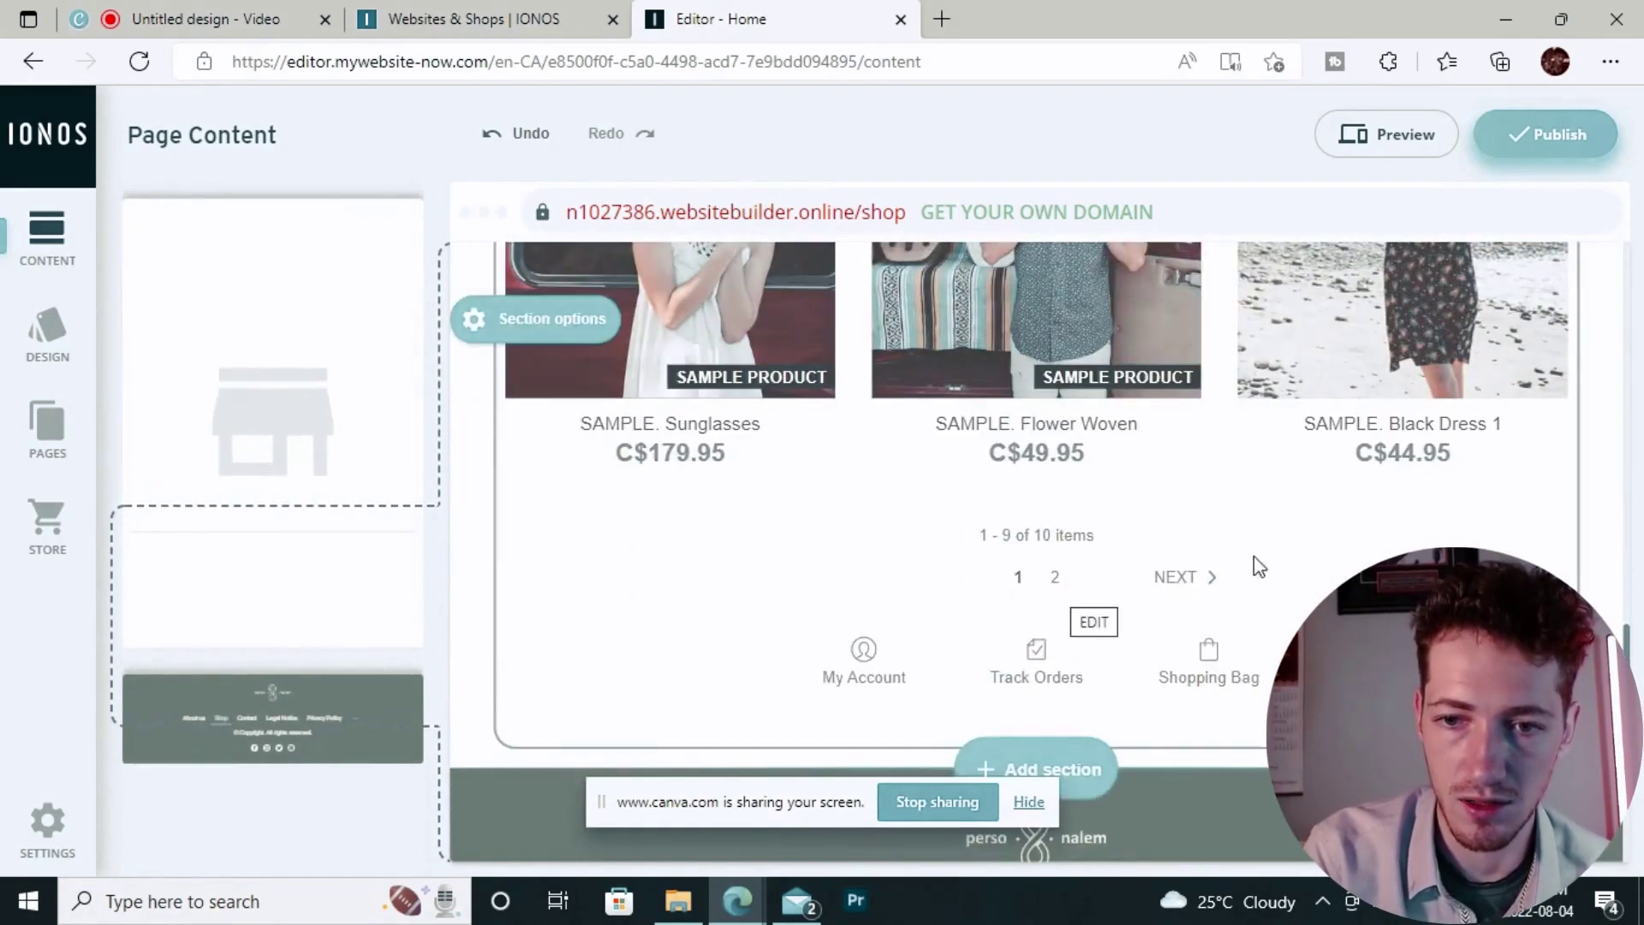
View page 2 of the Shop products before publishing the site
click(1176, 588)
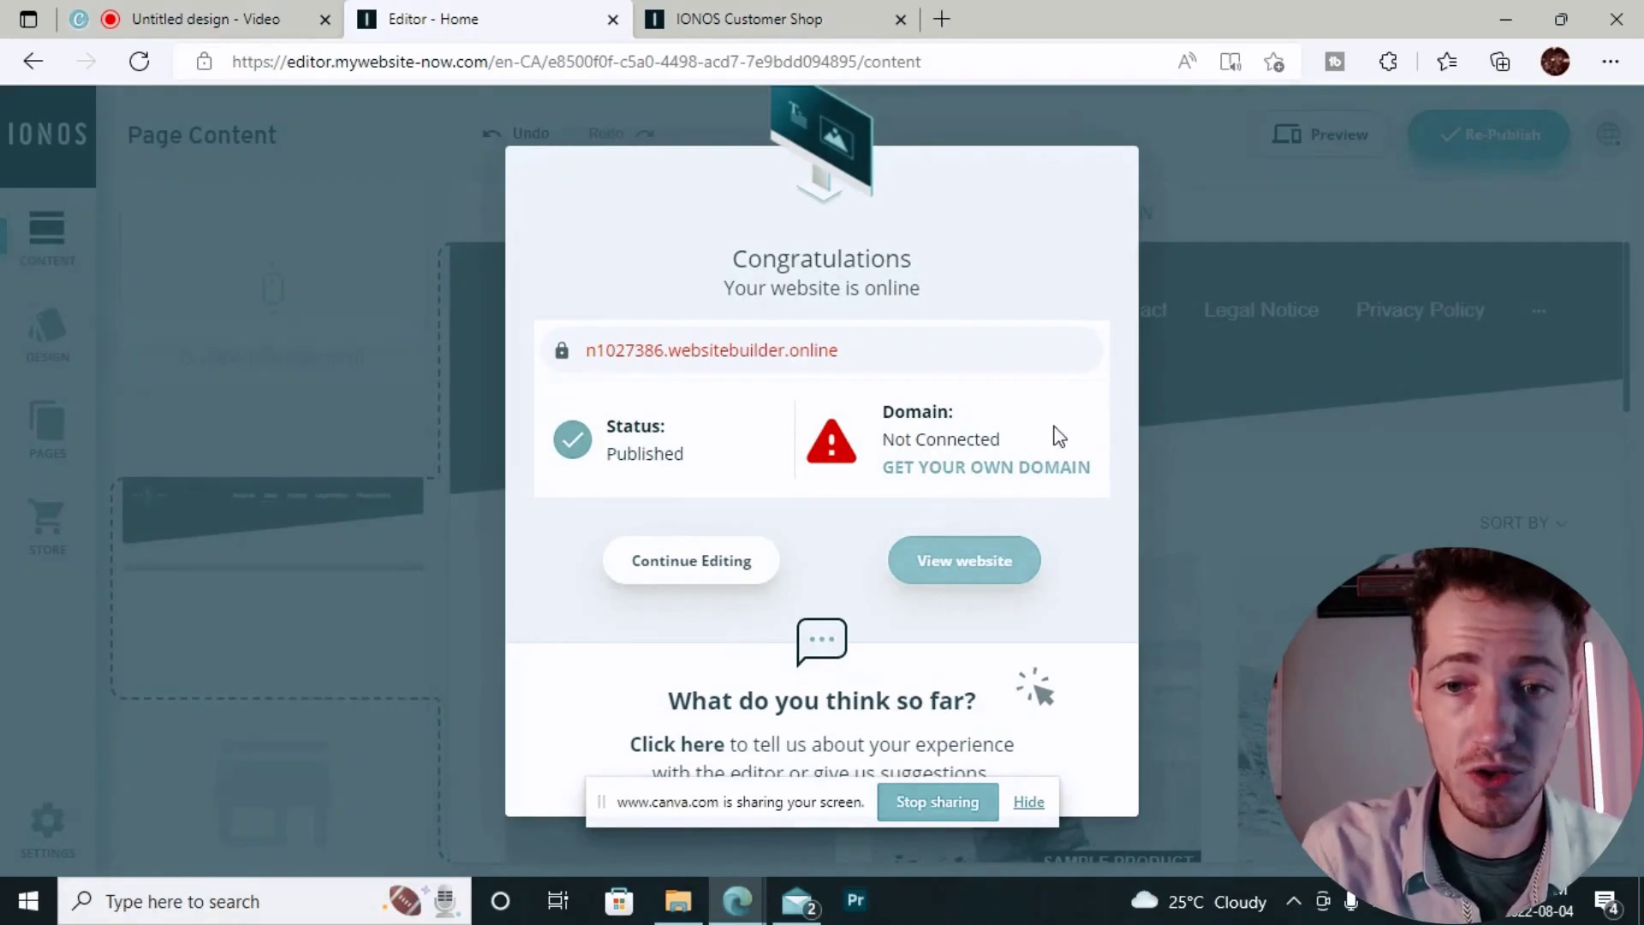
Check domain availability for 'The Best T Shirts Ever' in the IONOS Customer Shop
click(790, 21)
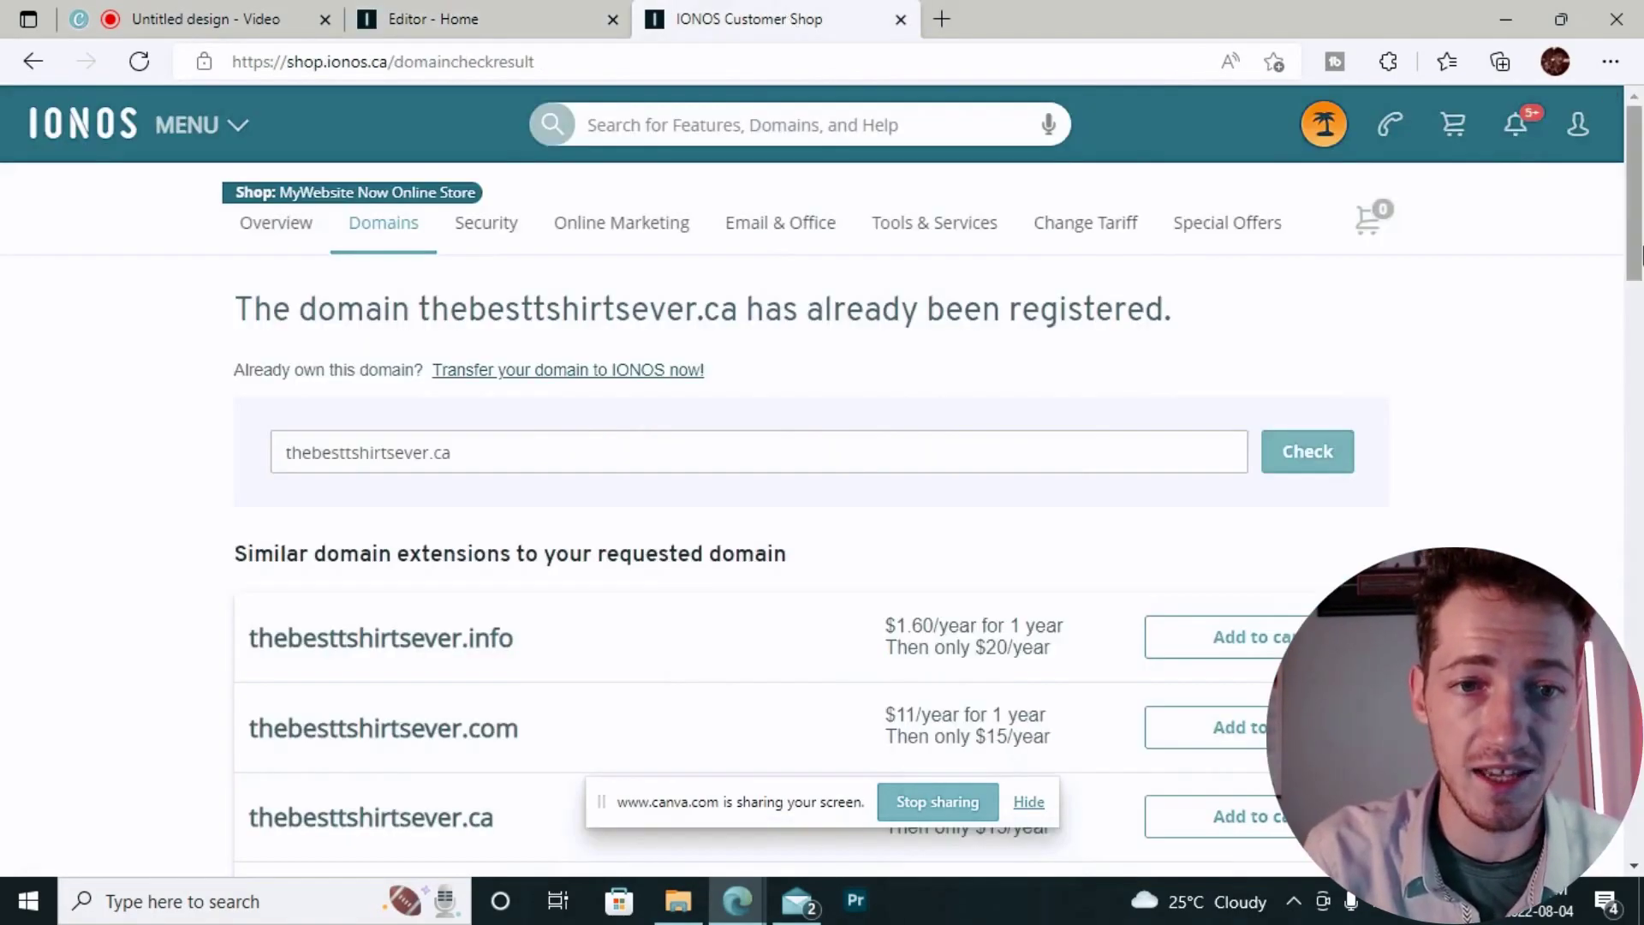
triple_click(534, 450)
key(BackSpace)
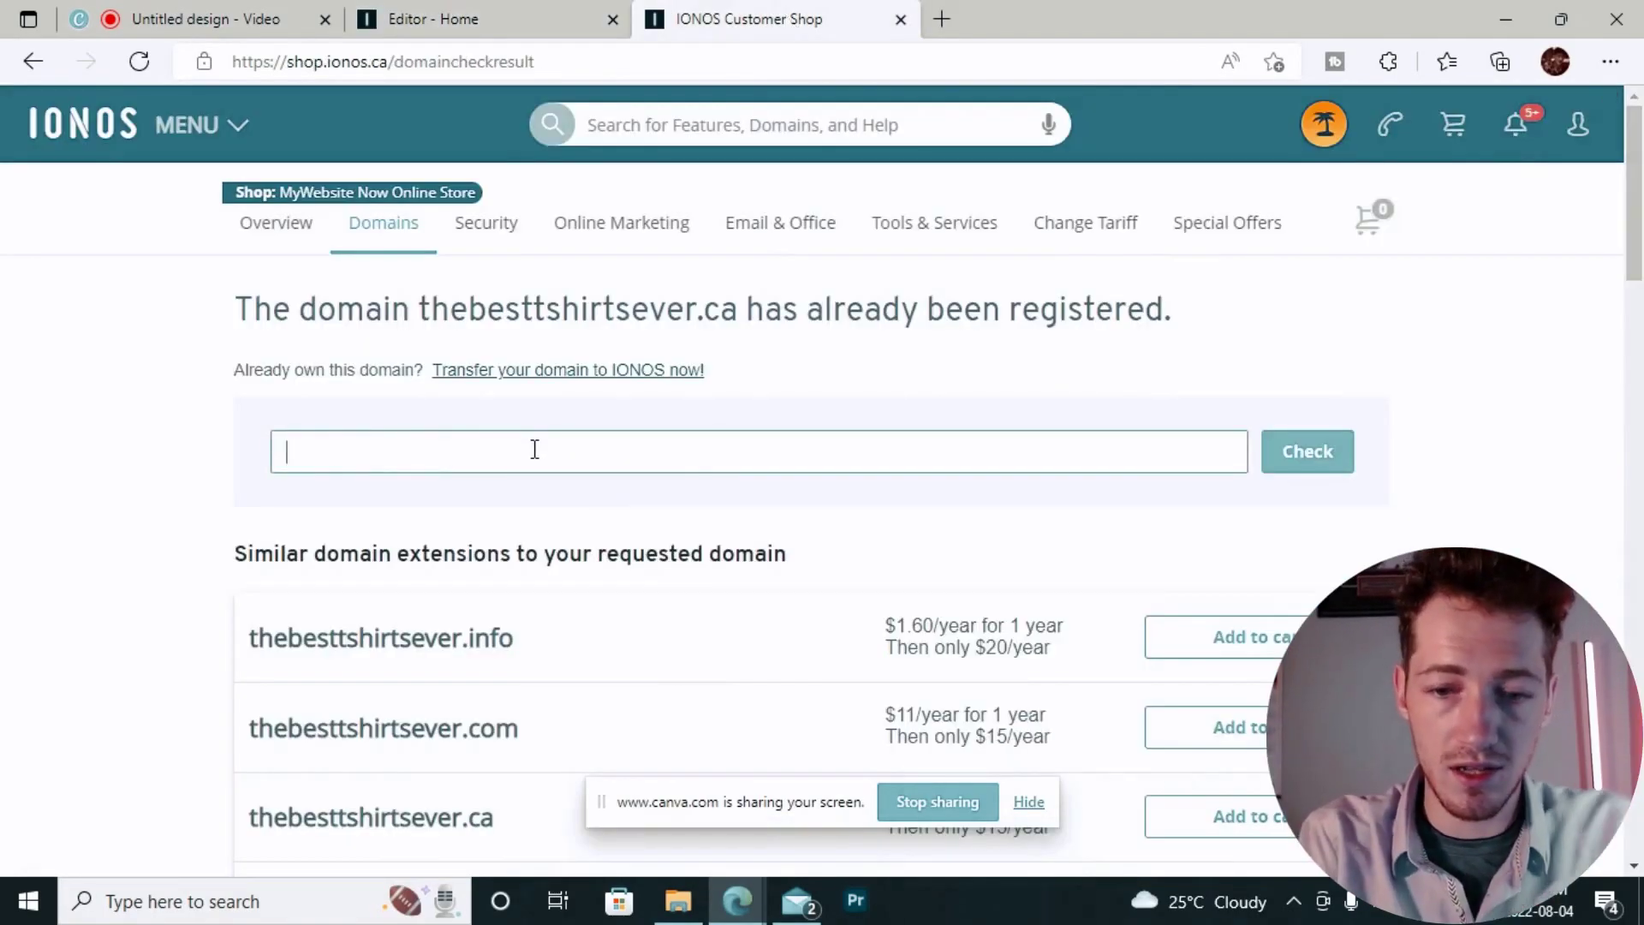
text(the best)
click(451, 536)
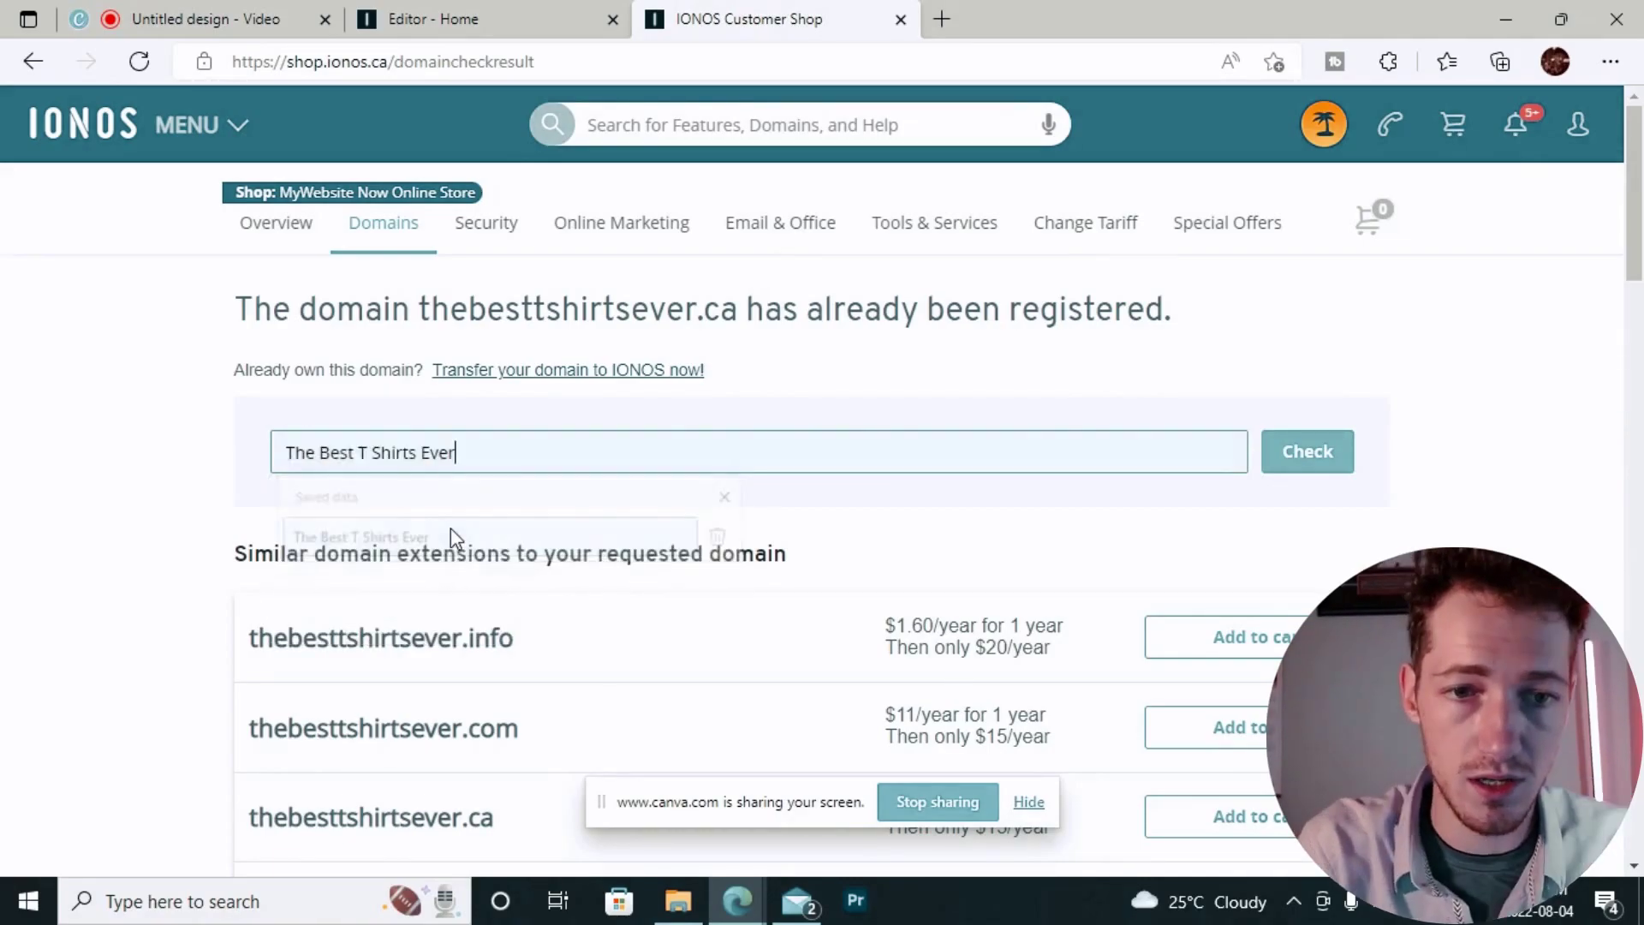
click(1313, 455)
drag(1638, 240, 1640, 269)
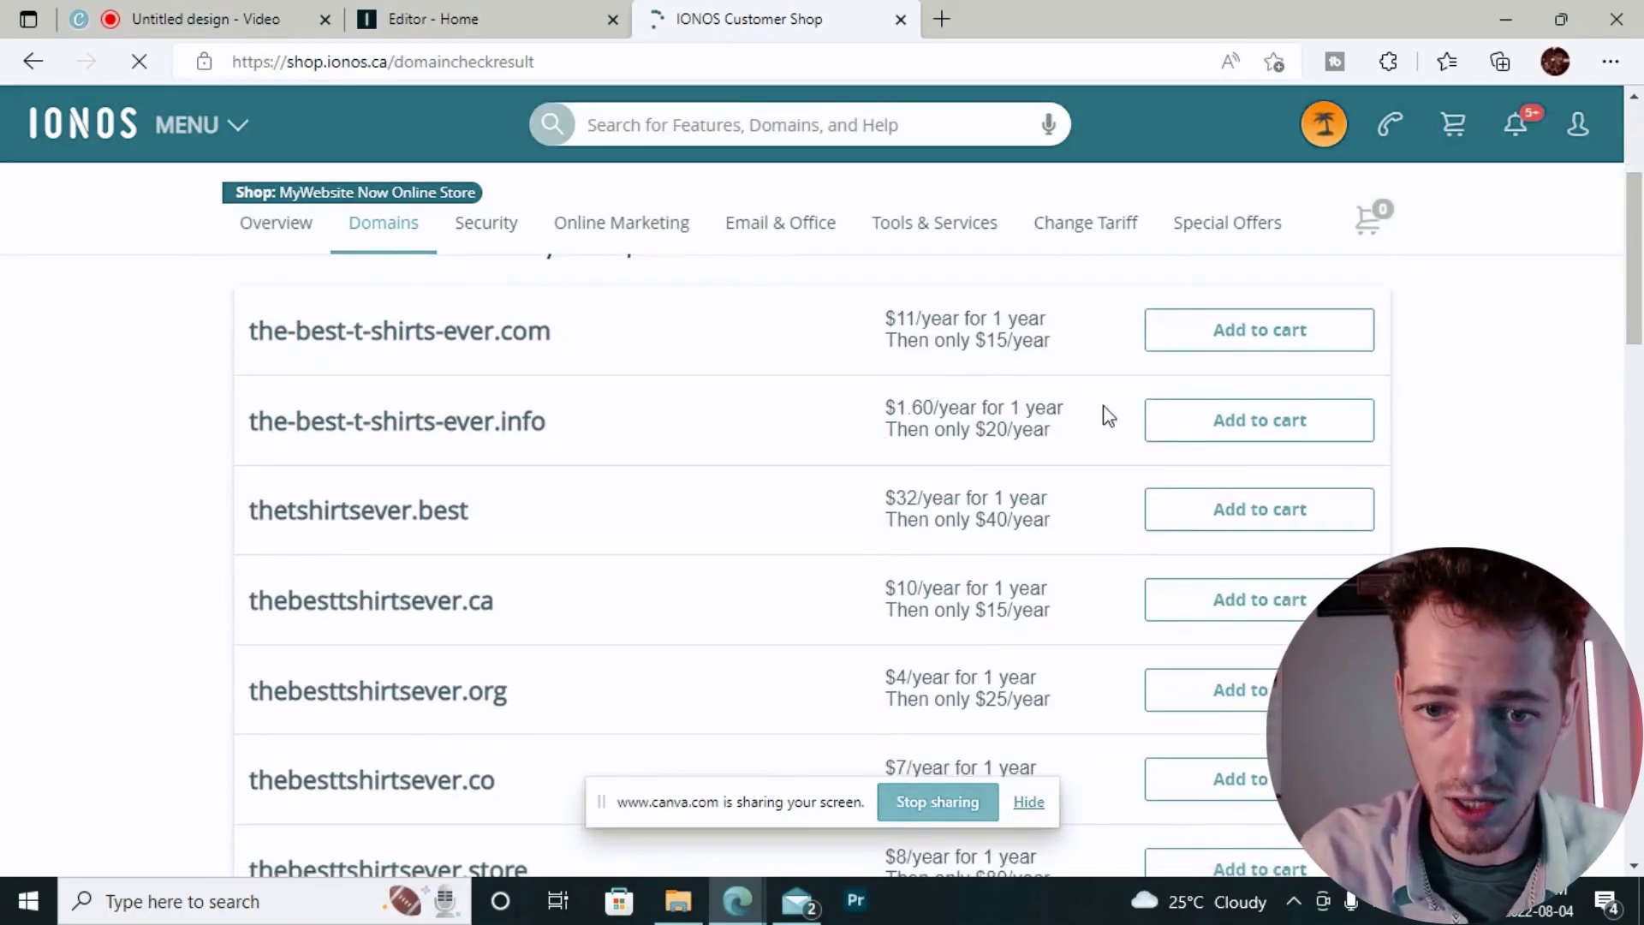
scroll(1100, 560, down, 3)
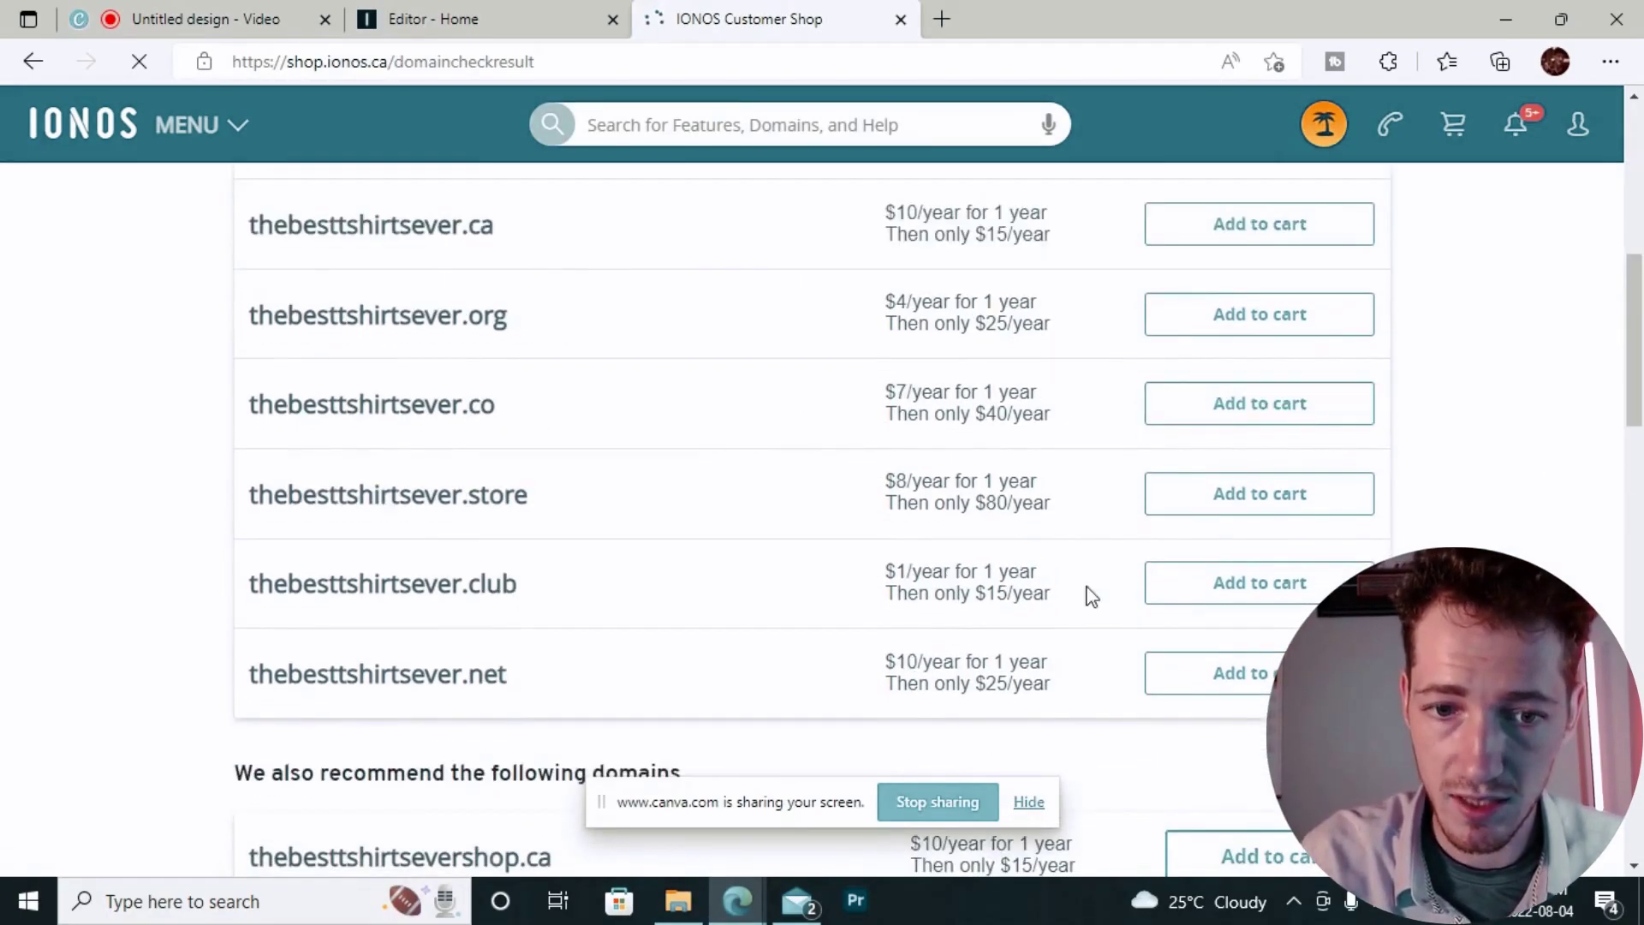
drag(1634, 382, 1637, 443)
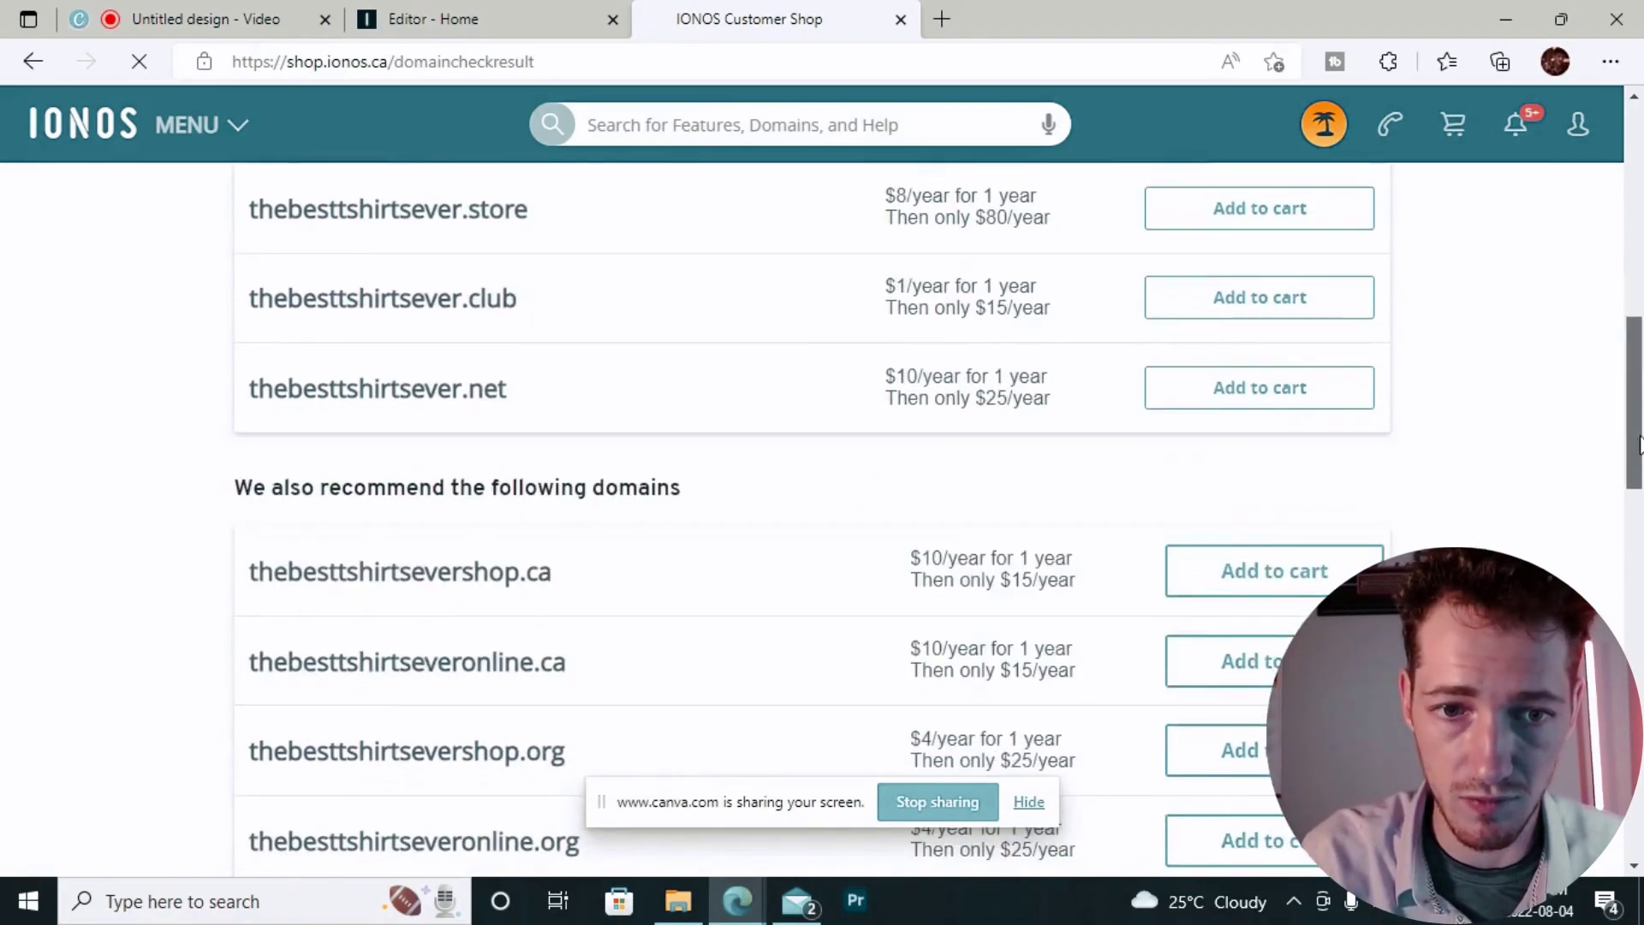